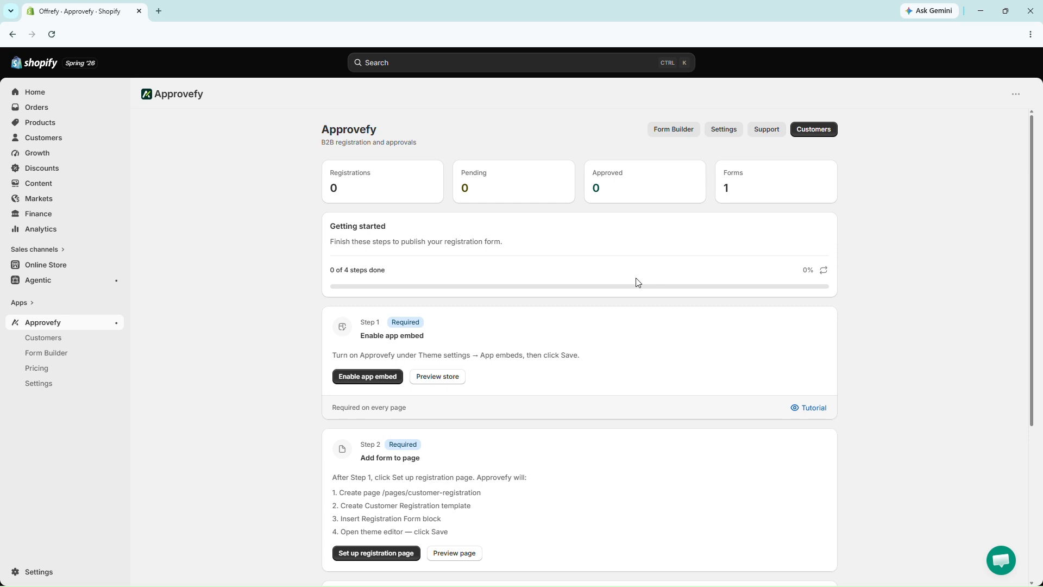
Enable the Approvefy app embed in the Horizon theme, save the theme, and return to the Approvefy dashboard.
left_click(369, 385)
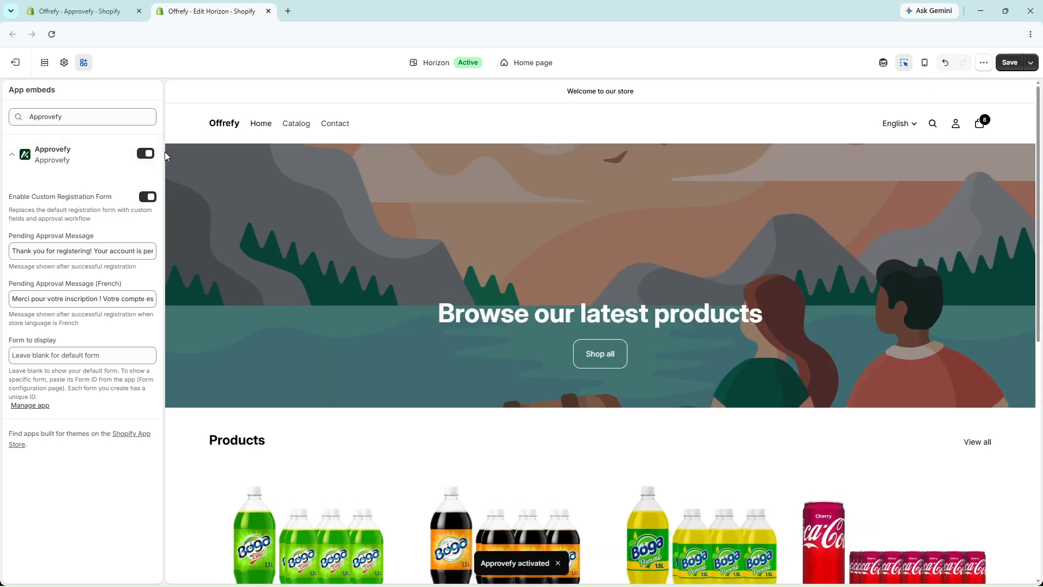
scroll(371, 195, "down", 2)
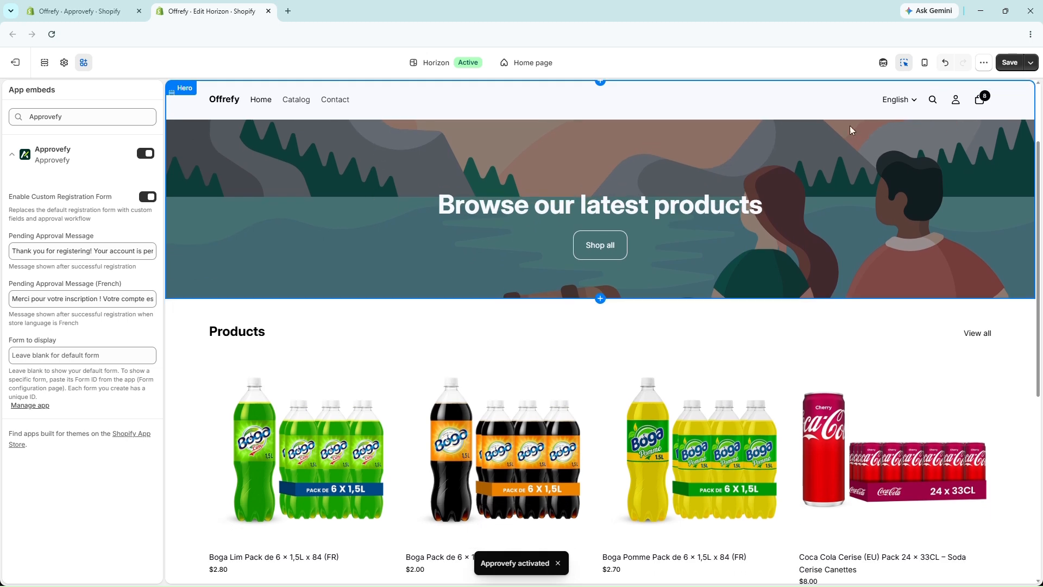
left_click(1008, 63)
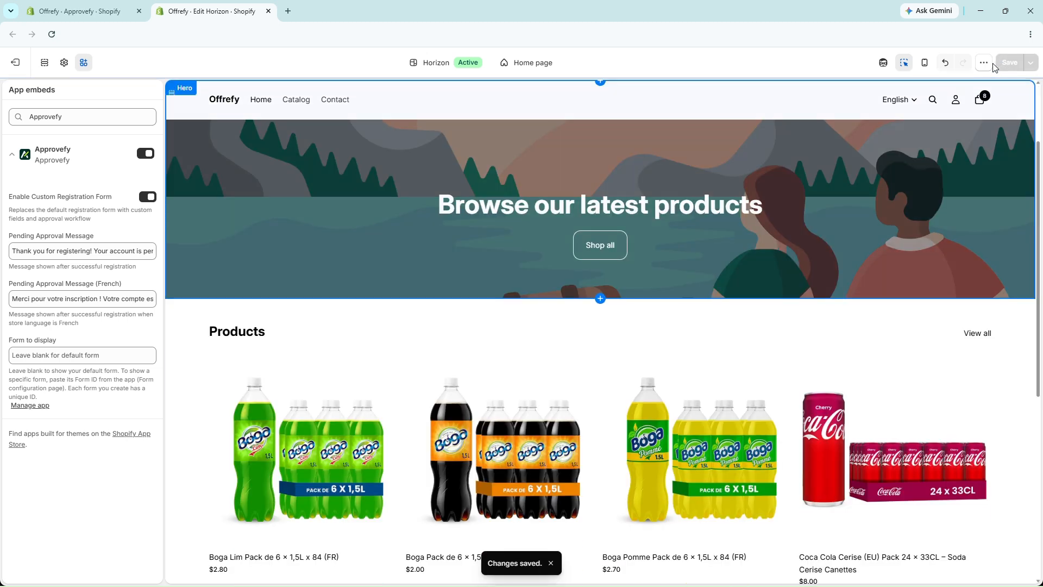
middle_click(243, 16)
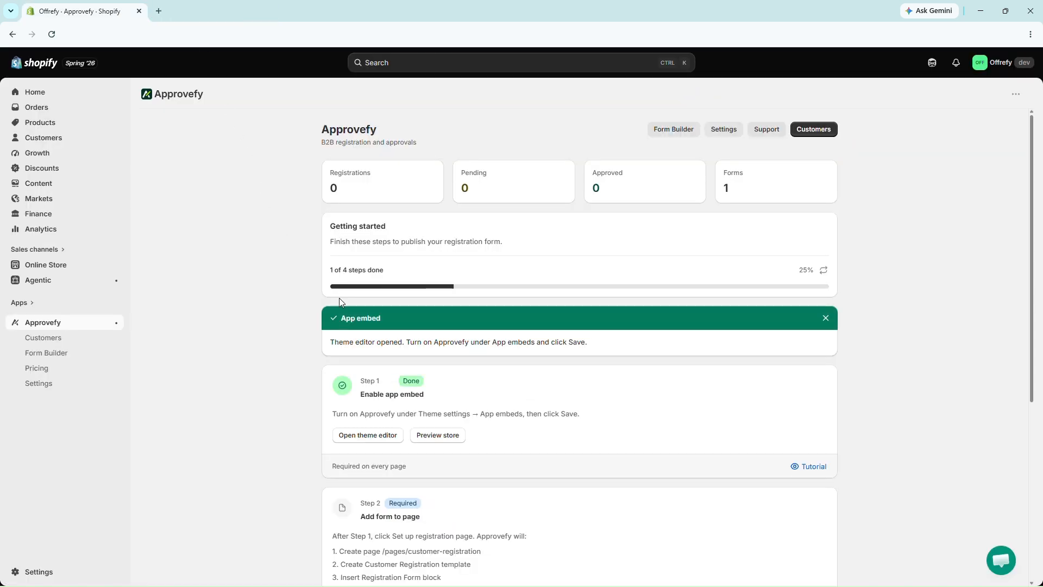
Set up the registration page from step 2 of the getting-started guide and inspect the Customer Registration page content.
scroll(477, 334, "down", 2)
scroll(473, 336, "down", 3)
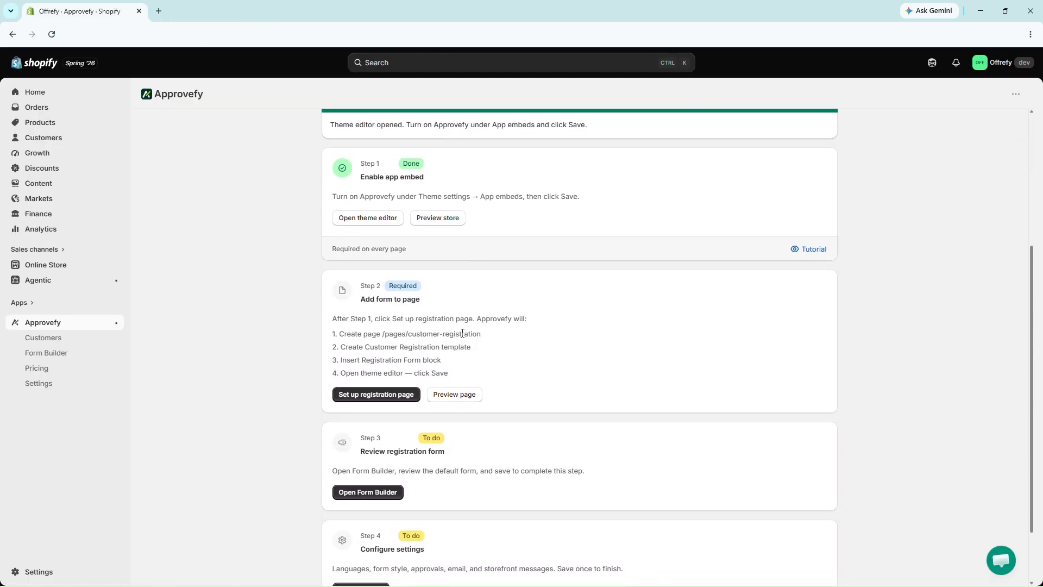
left_click(370, 401)
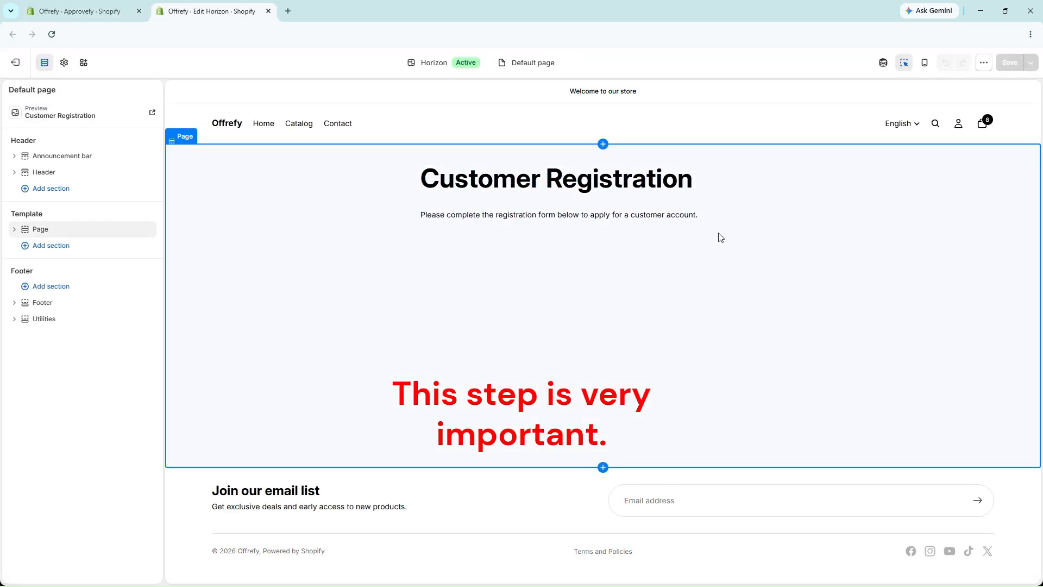
left_click_drag(421, 179, 771, 254)
left_click(681, 218)
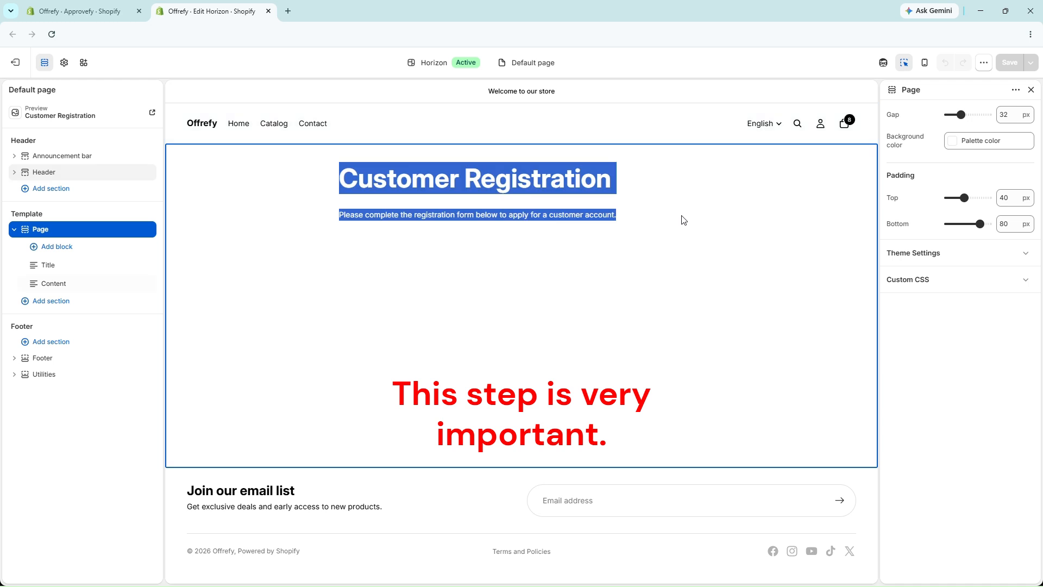
Create a page template named Customer Registration based on the default page.
left_click(554, 59)
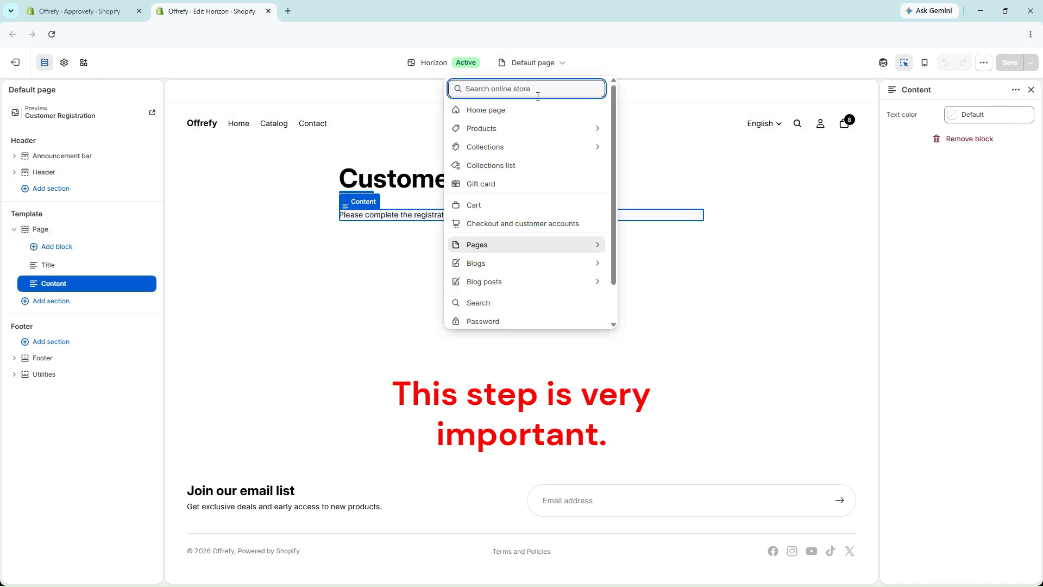
left_click(488, 251)
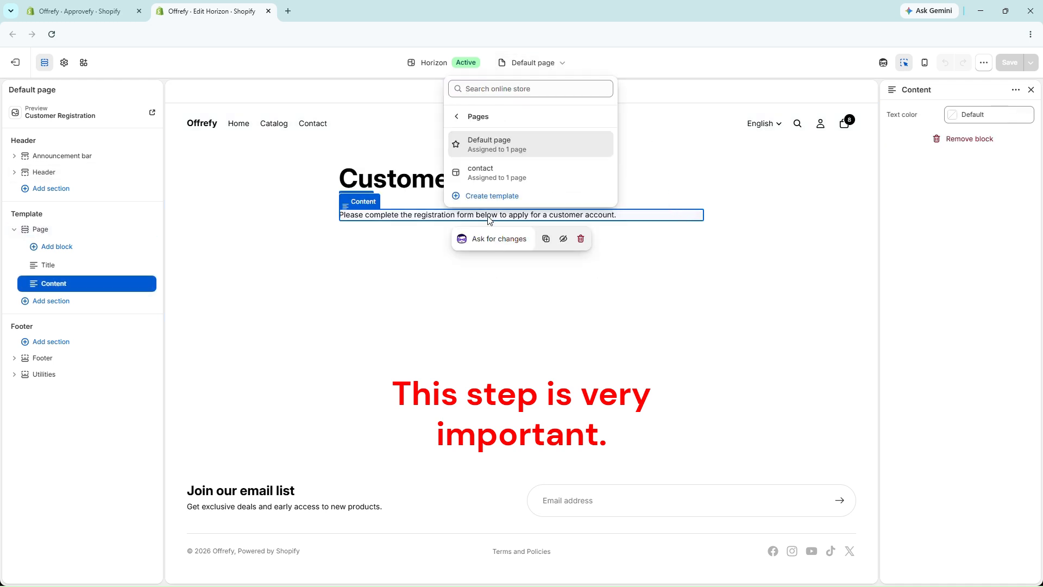
left_click(500, 197)
left_click(439, 308)
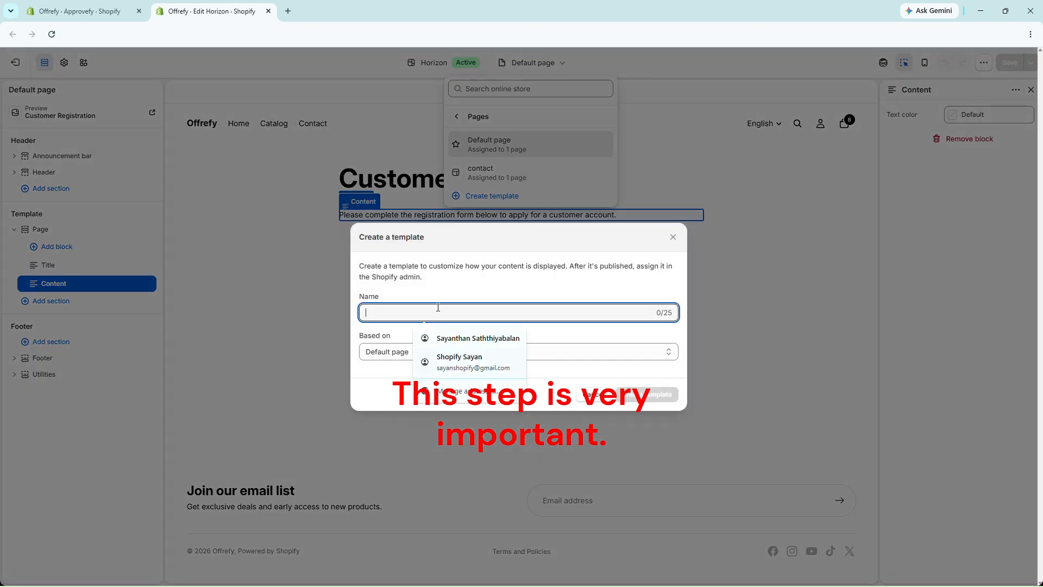
type("Customer Registration")
left_click(644, 396)
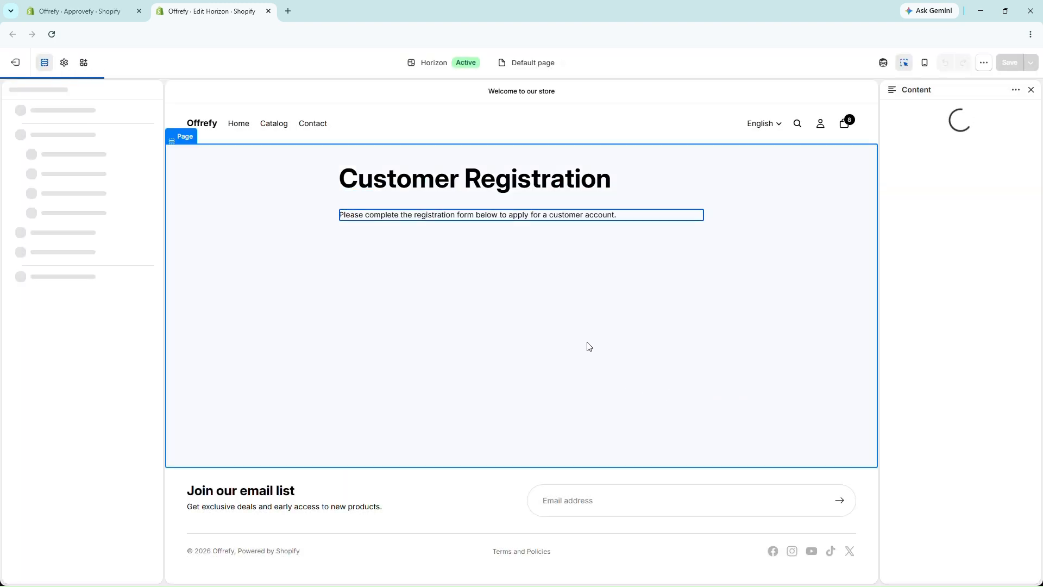
From Approvefy's add-form step, open the customer-registration template with the Registration Form block and save it.
left_click(82, 10)
left_click(375, 467)
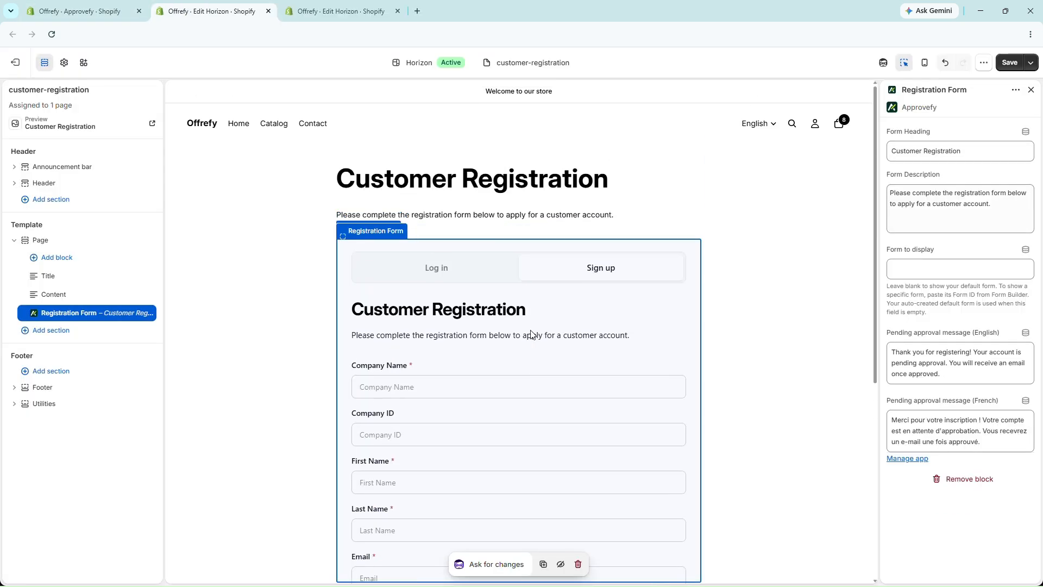
left_click(1018, 63)
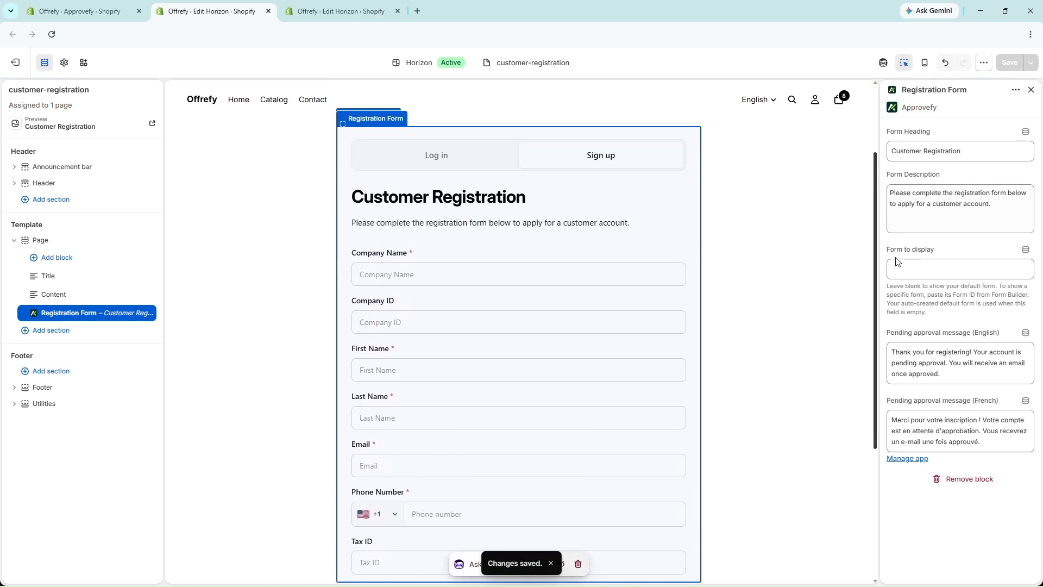
Return to the Approvefy dashboard, open Form Builder from step 3, and create a wholesale registration form.
left_click(89, 15)
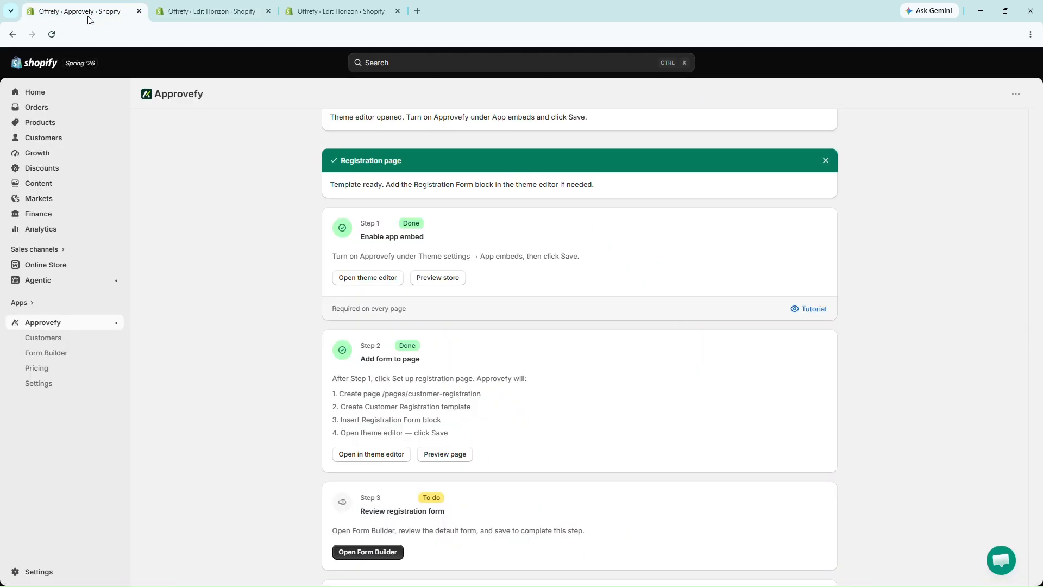
scroll(515, 274, "down", 2)
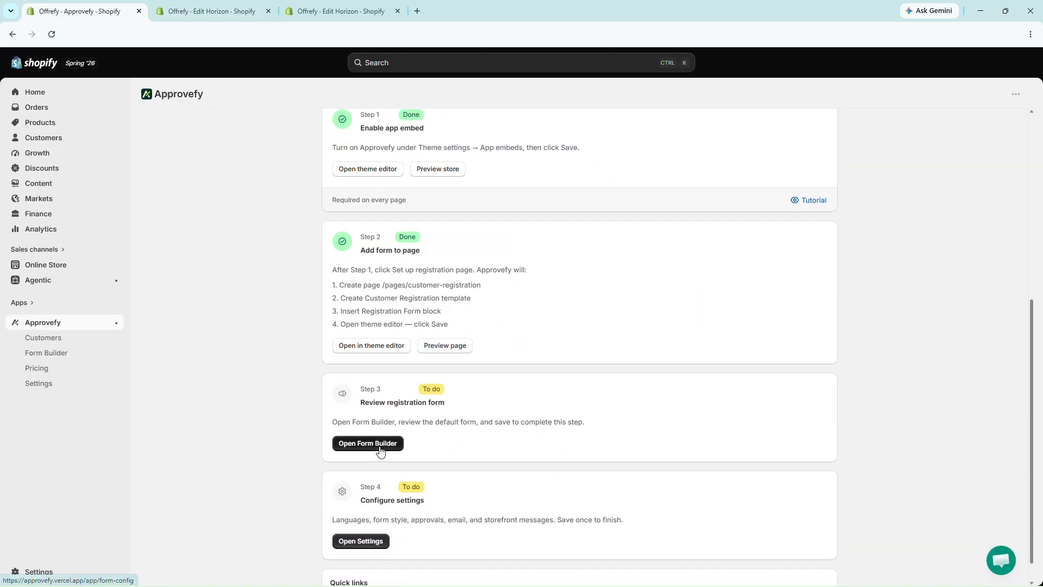
left_click(380, 445)
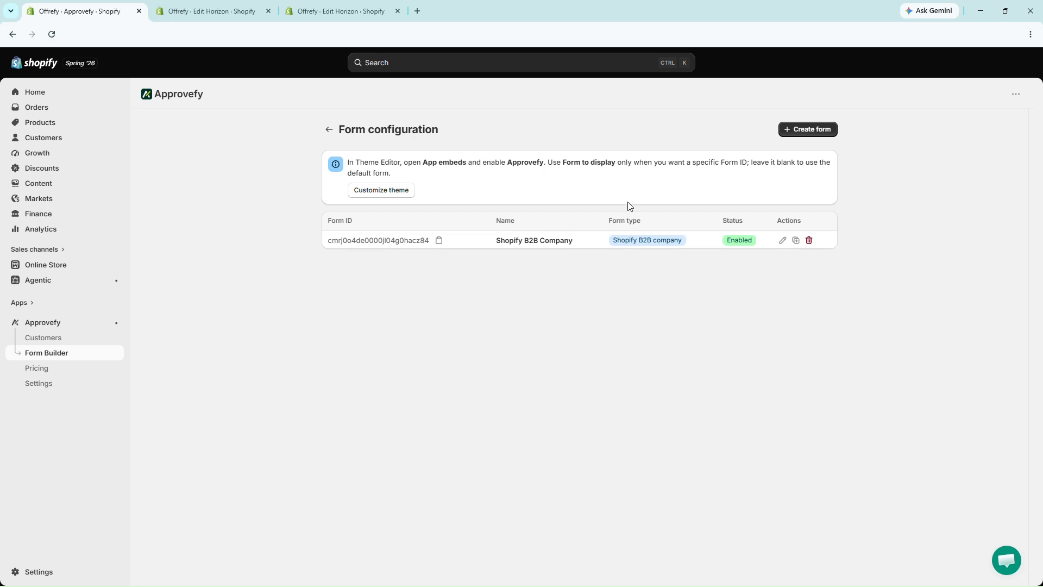
left_click(805, 135)
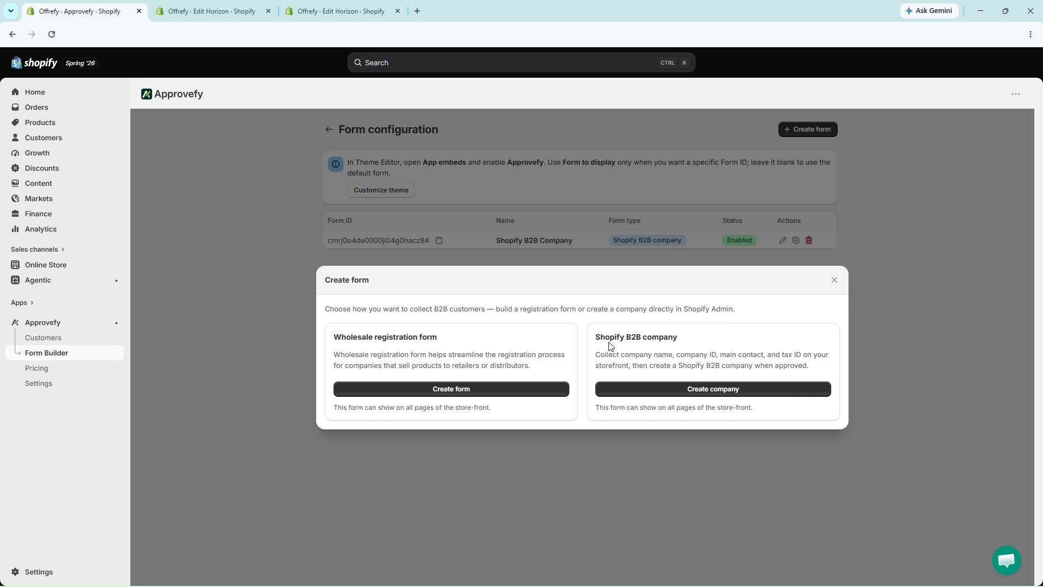
left_click(487, 388)
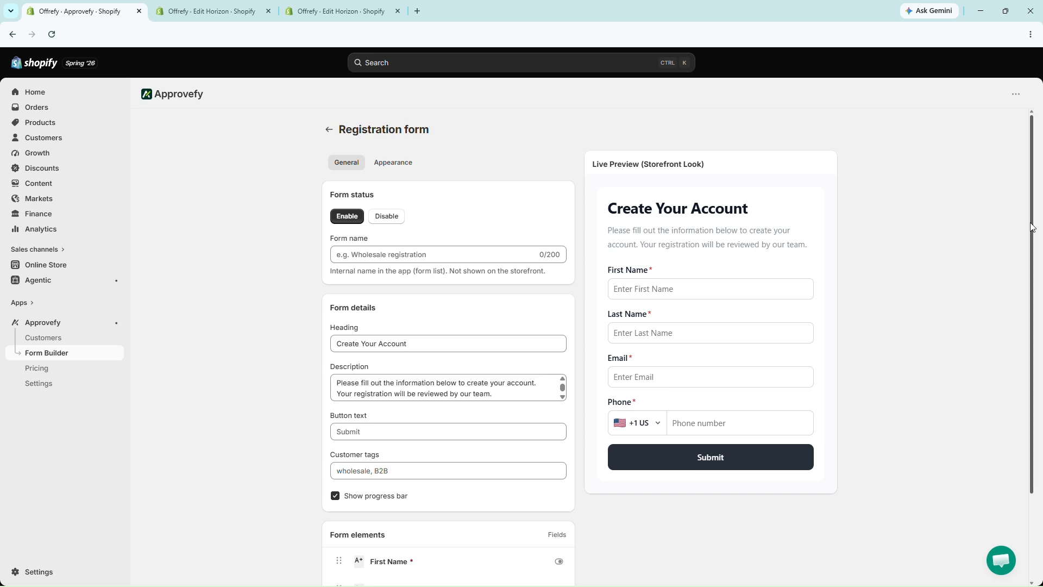
Add a Password field to the registration form, name the form Customer B2B, and save it.
scroll(974, 241, "down", 2)
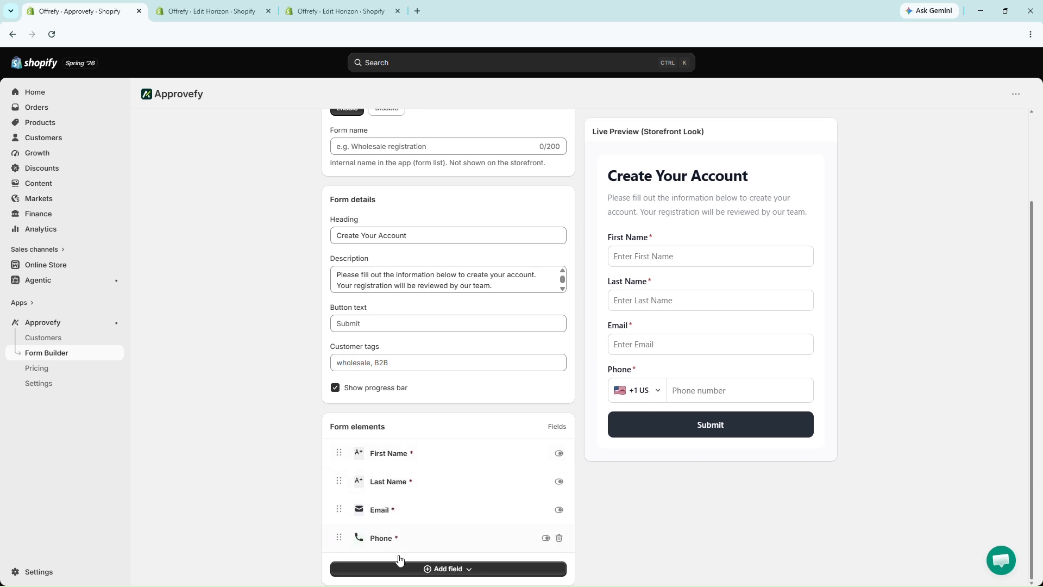
left_click(414, 569)
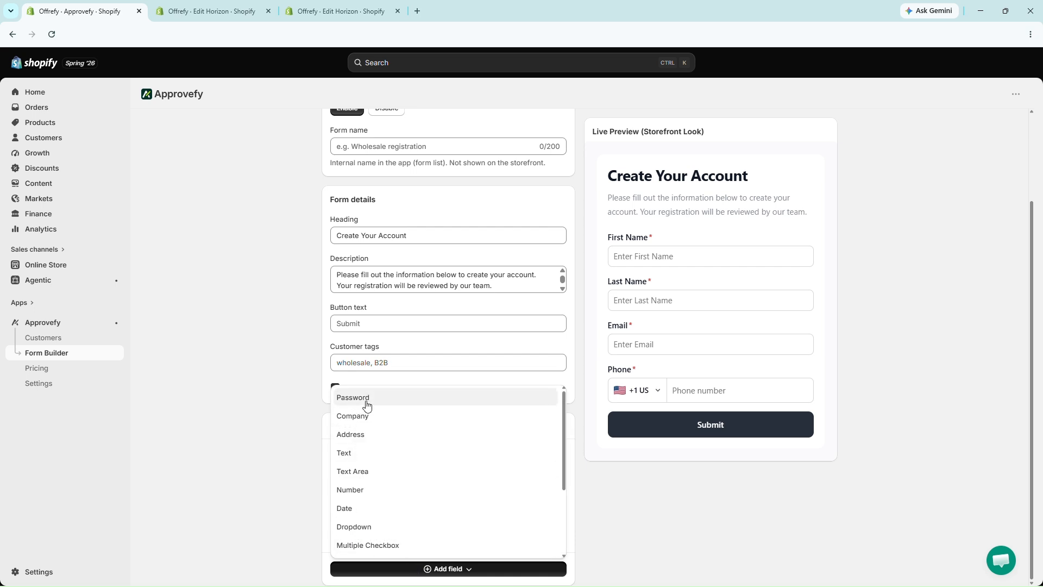
left_click(466, 403)
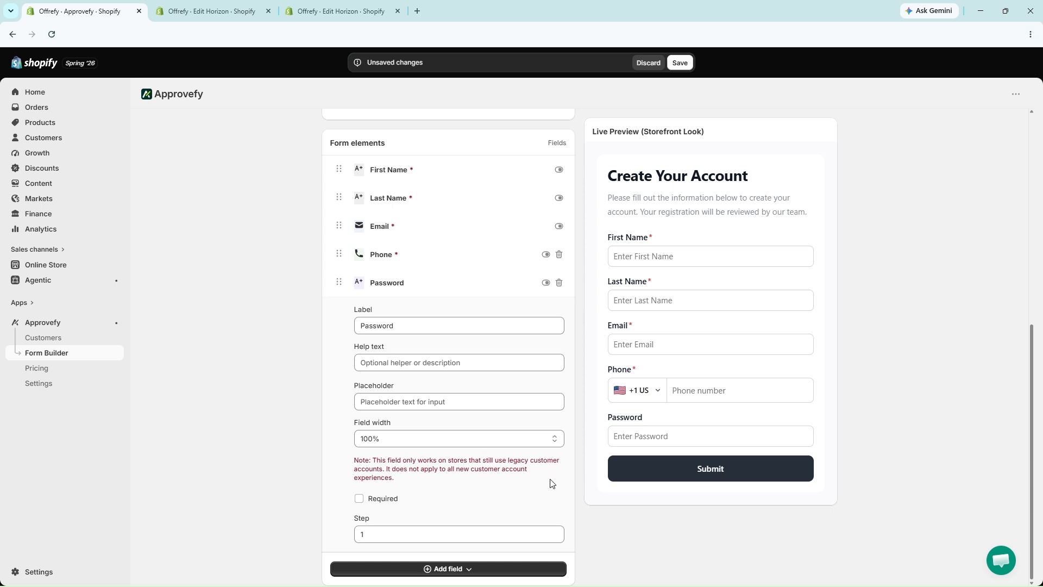
left_click(409, 290)
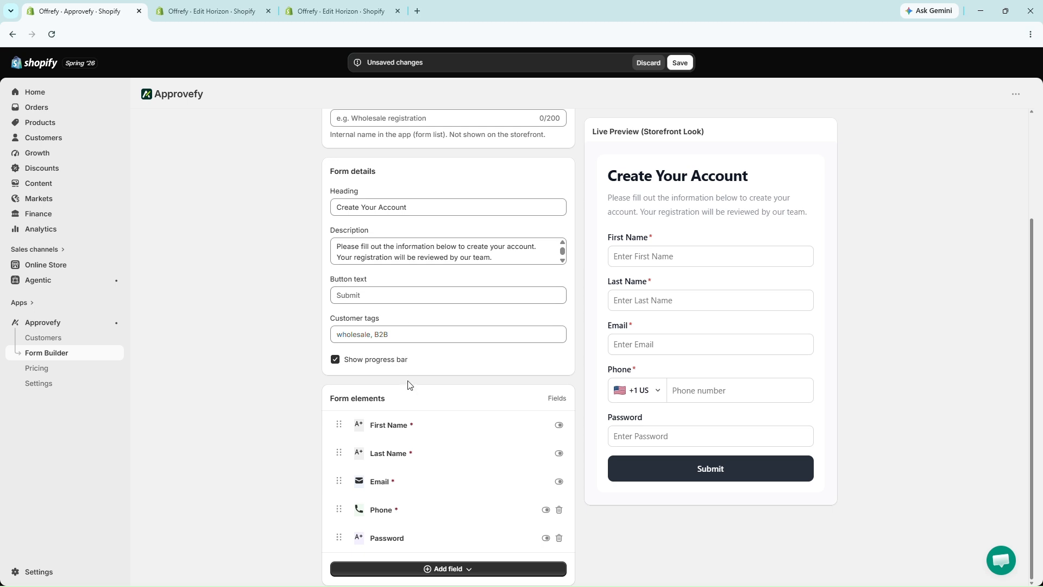
left_click(362, 294)
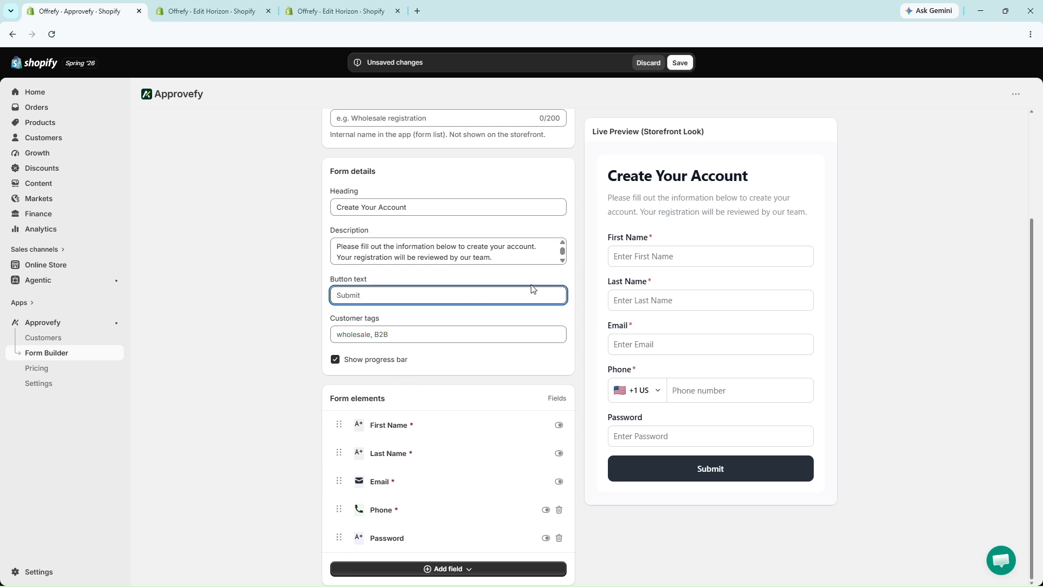
left_click(681, 62)
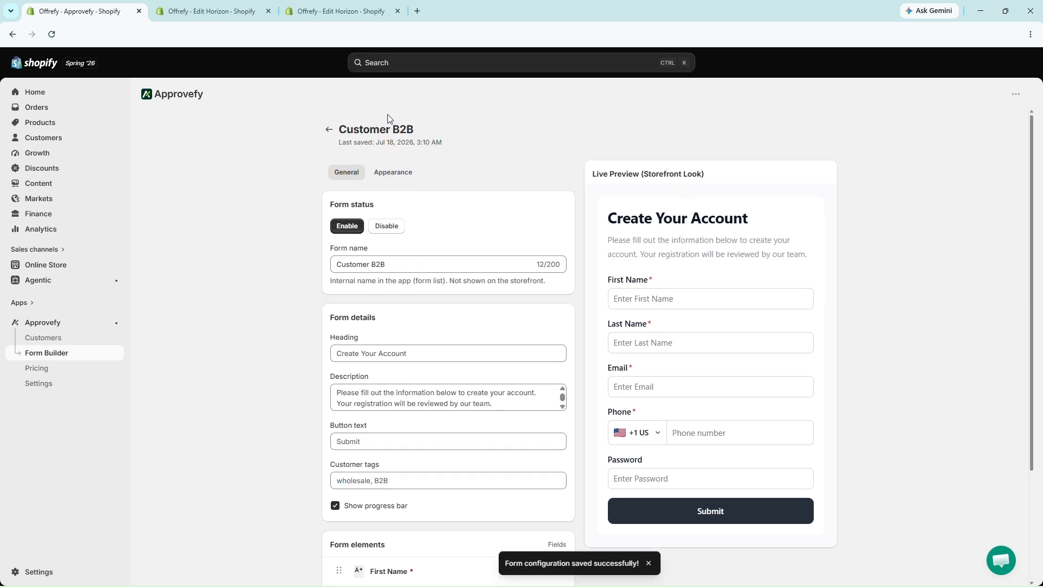
Try several ready-made appearance templates on the Customer B2B form, including Aurora Night and Midnight Indigo, and settle on Minimal Light.
left_click(392, 172)
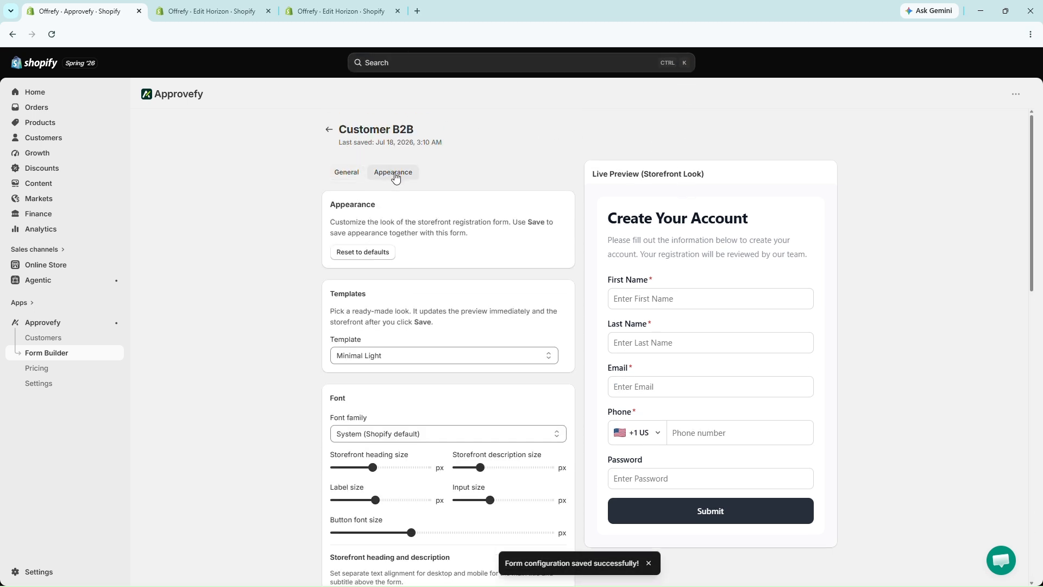
scroll(386, 242, "down", 2)
left_click(383, 246)
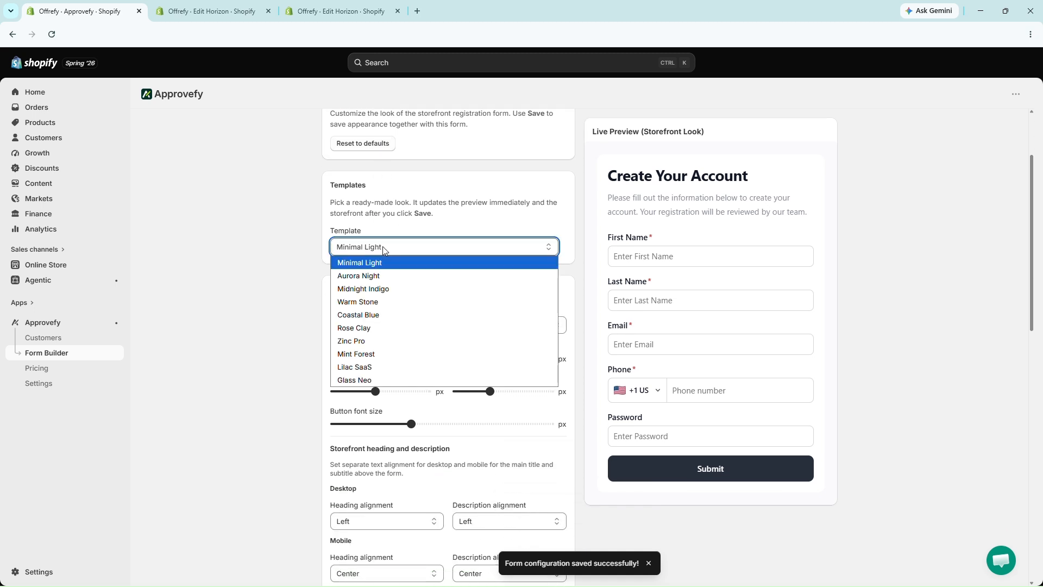
left_click(378, 276)
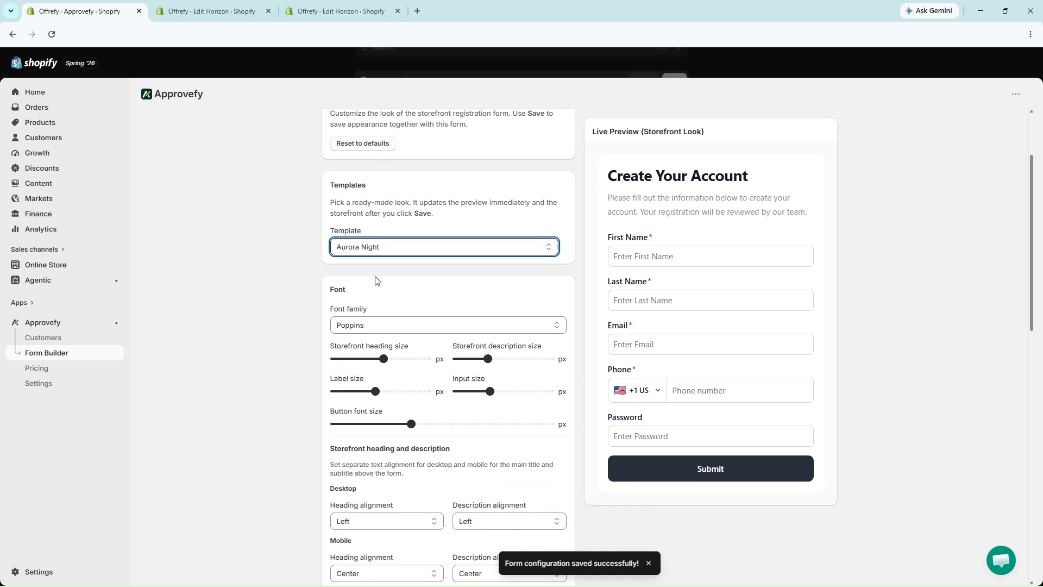
left_click(384, 249)
left_click(377, 288)
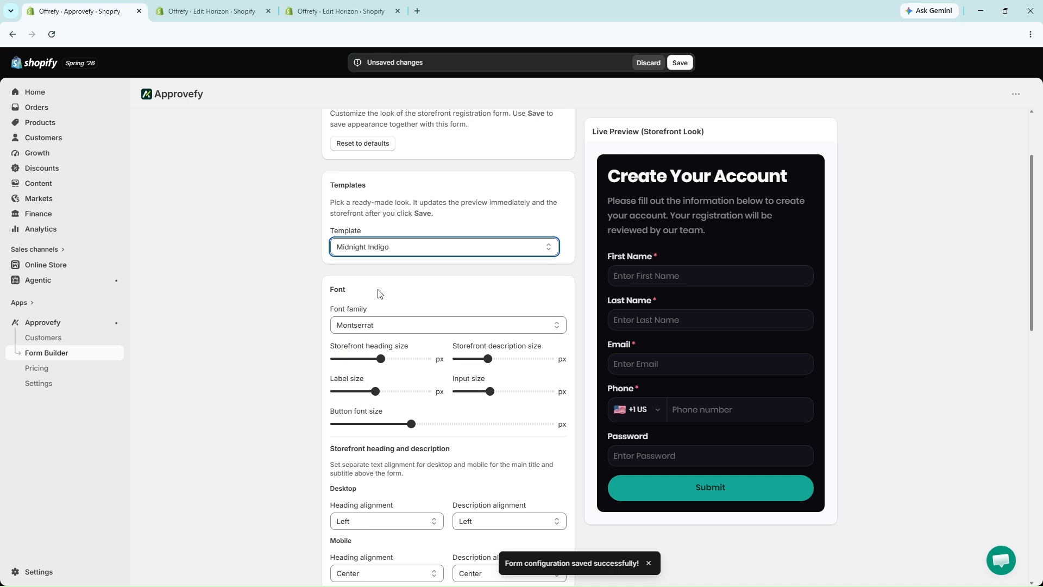
key("Down")
key("Down")
key("Down")
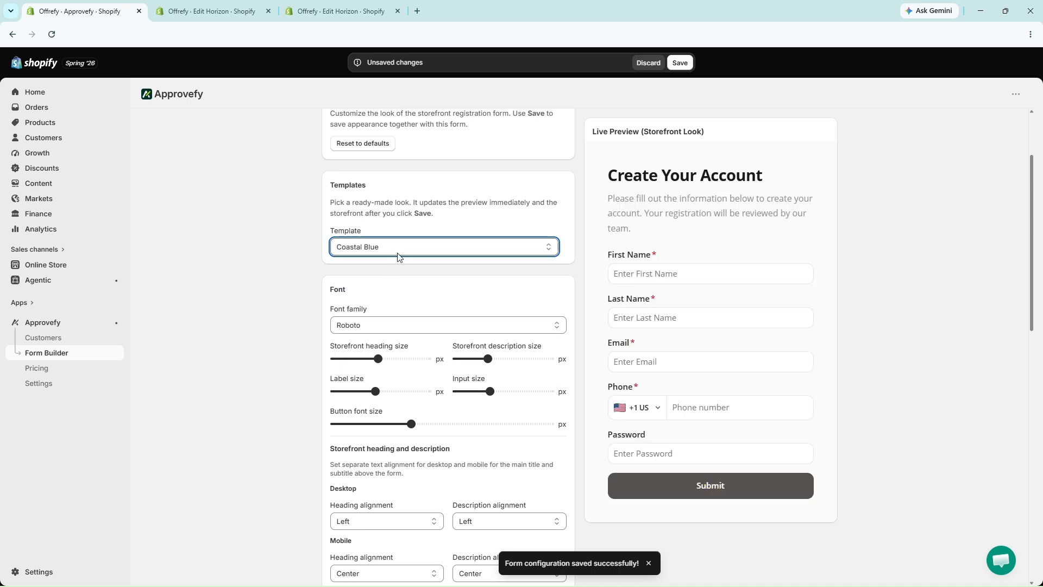
key("Down")
key("Down")
key("Down")
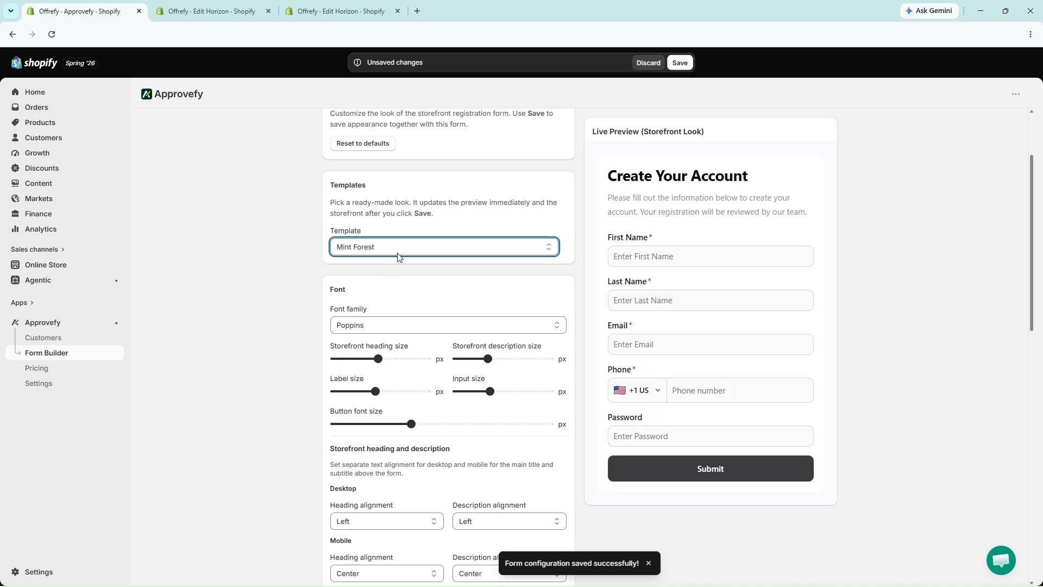
key("Down")
key("Up")
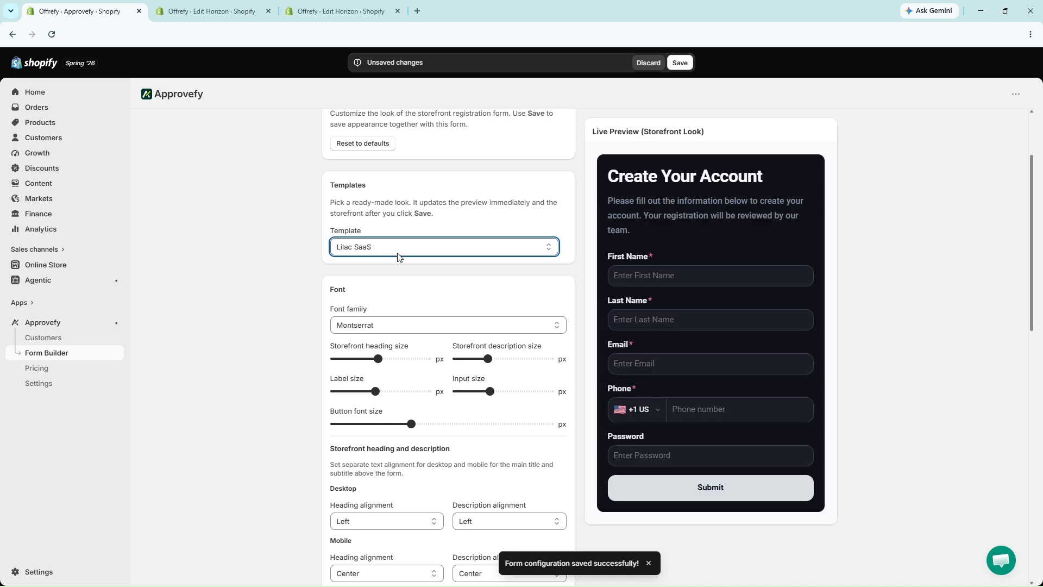
key("Up")
key("Up")
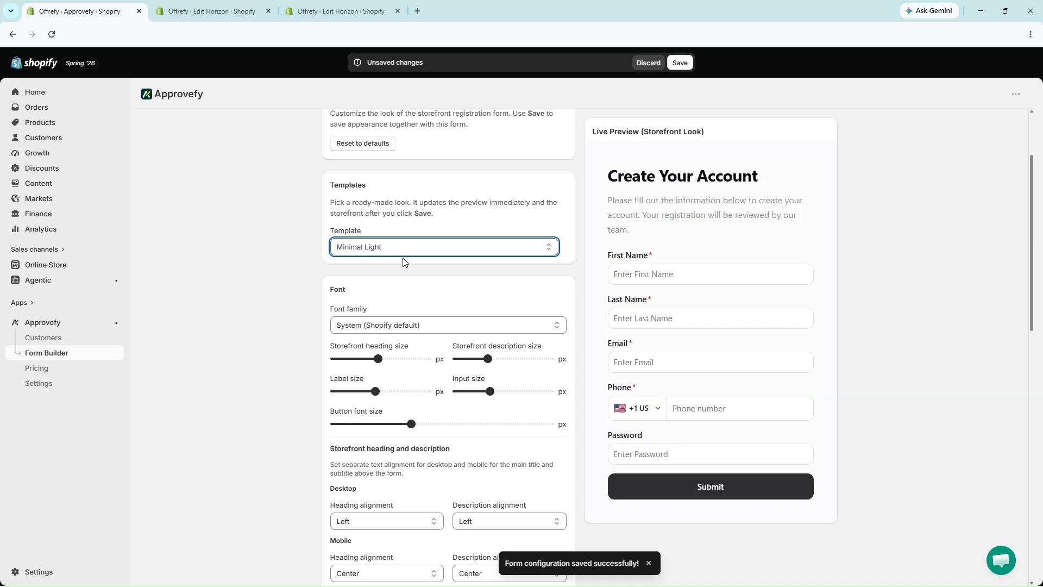
Review the form's appearance options, save the Customer B2B form from its general settings, and return to the form list.
scroll(404, 262, "down", 4)
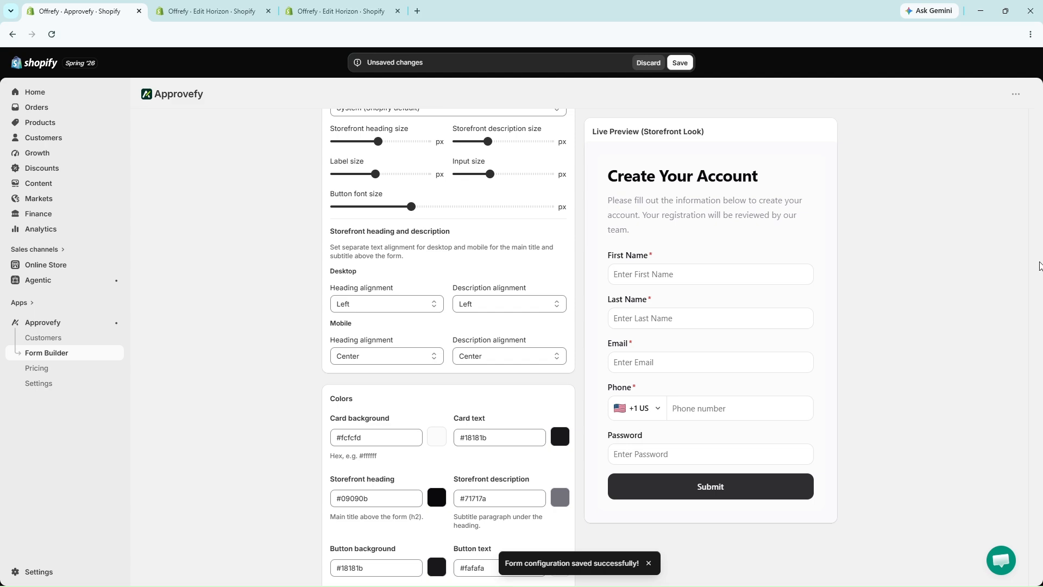
left_click_drag(1033, 270, 1041, 137)
left_click(356, 170)
left_click(679, 57)
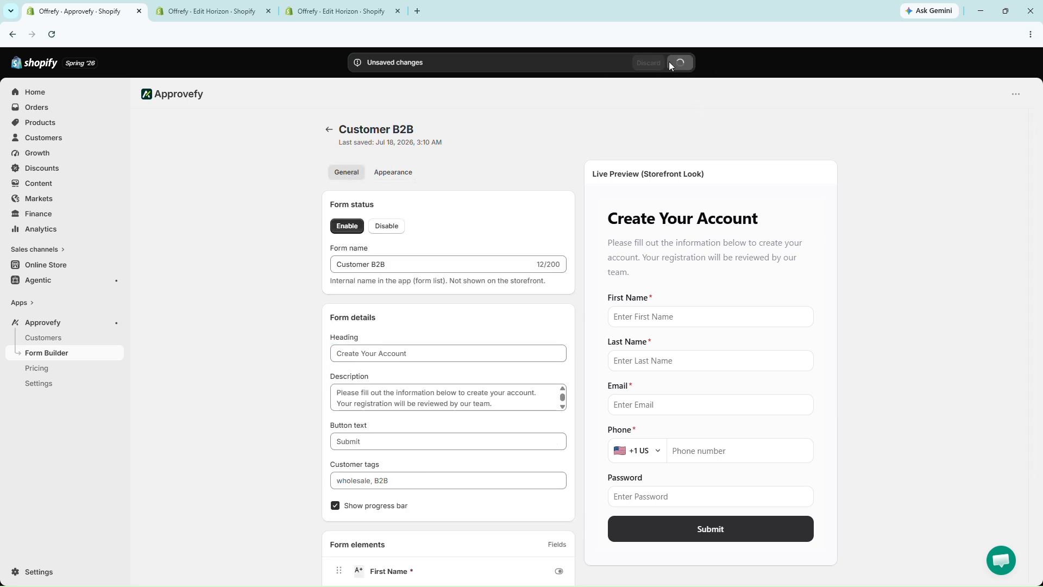
left_click(329, 131)
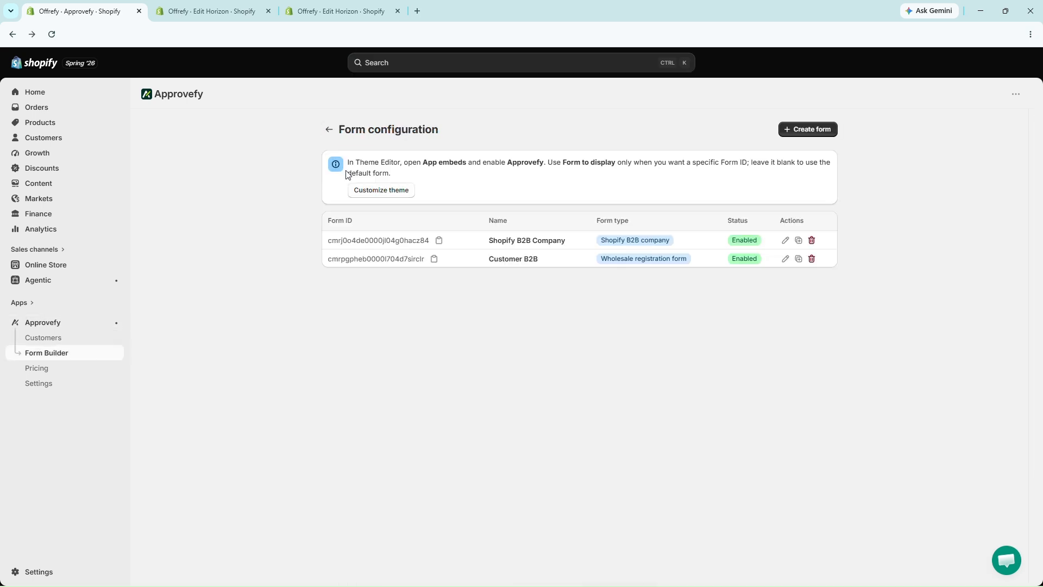
Copy the Customer B2B form's ID, set it as the Registration Form block's form to display in the theme editor, and save.
left_click(434, 260)
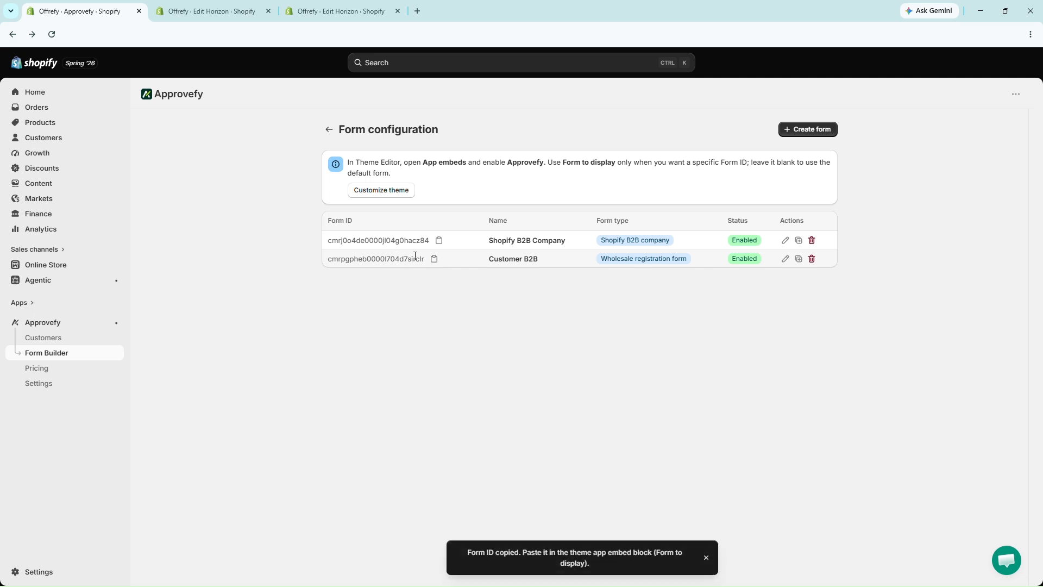
left_click(212, 11)
left_click(901, 270)
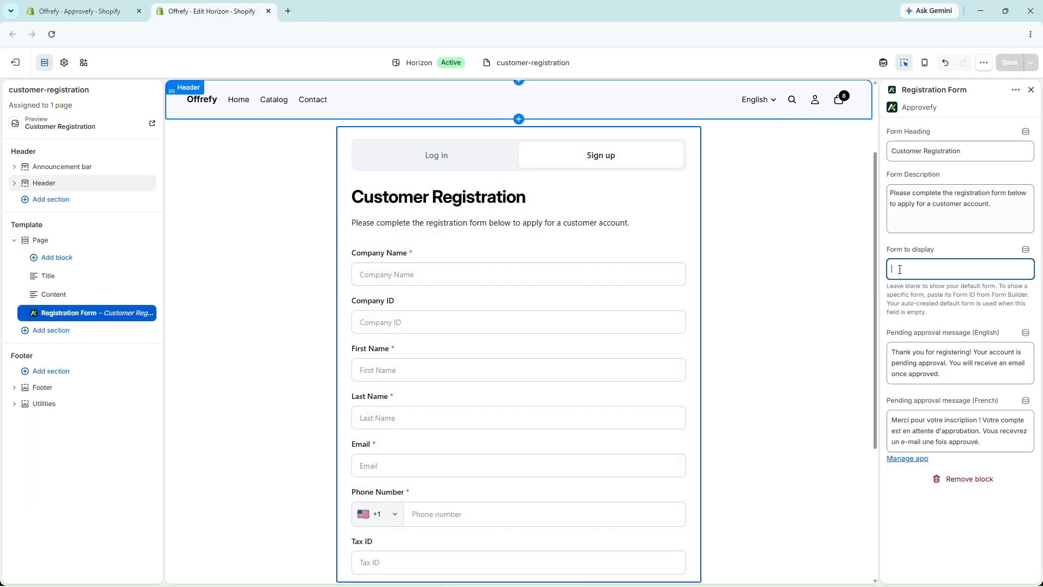
key("ctrl+v")
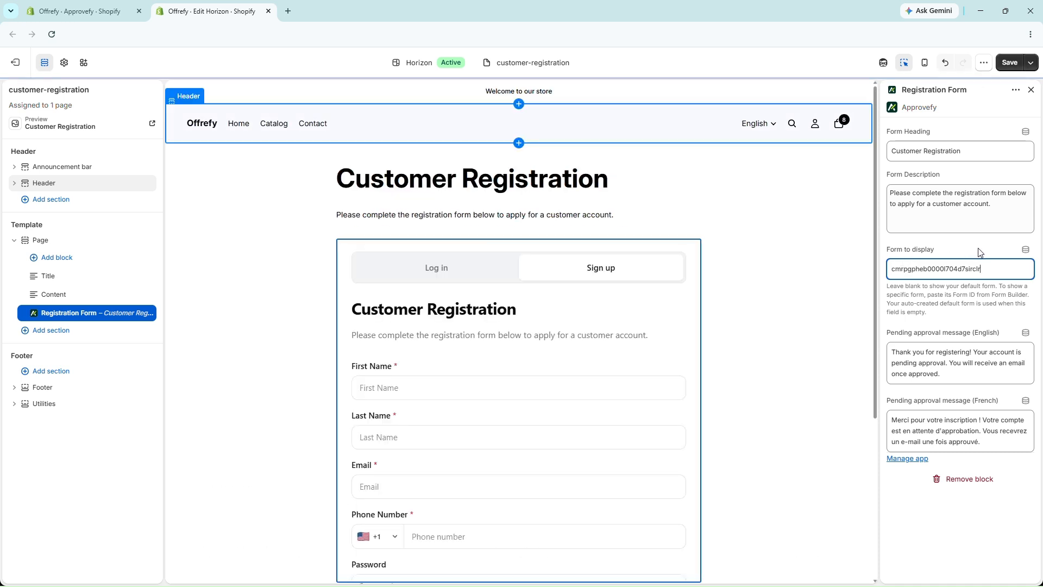
left_click(1010, 63)
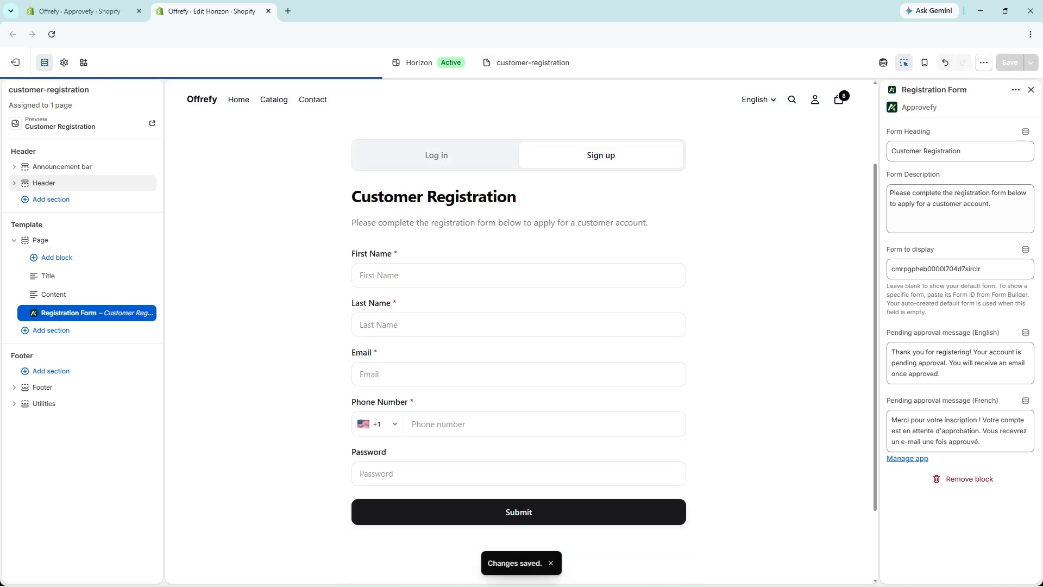
View the live Customer Registration page, go to the store's home page, and check where the header's customer account link leads.
left_click(987, 63)
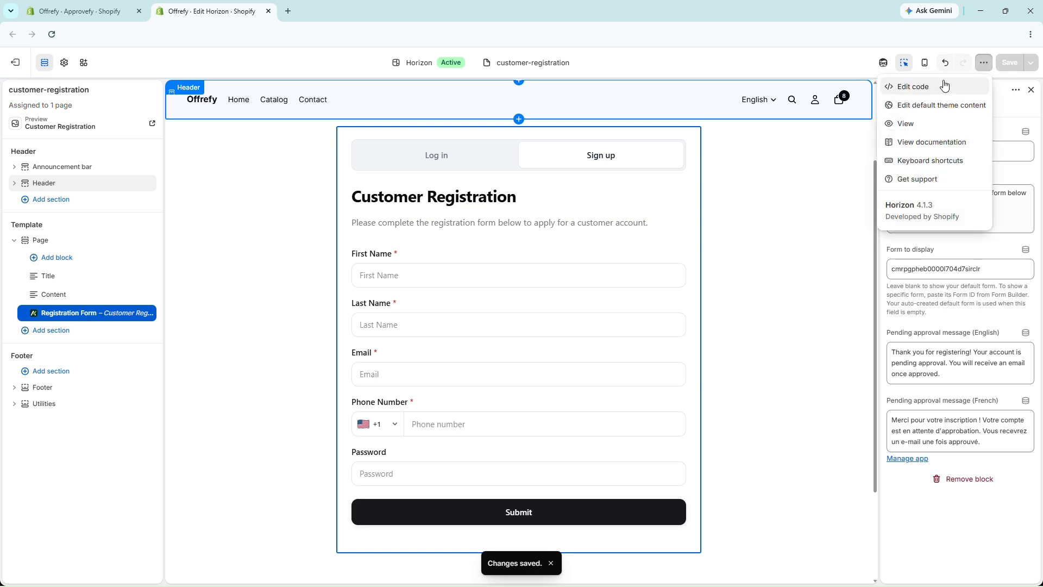
left_click(913, 124)
mouse_move(1041, 162)
left_mouse_down()
mouse_move(1040, 344)
mouse_move(1041, 174)
left_mouse_up()
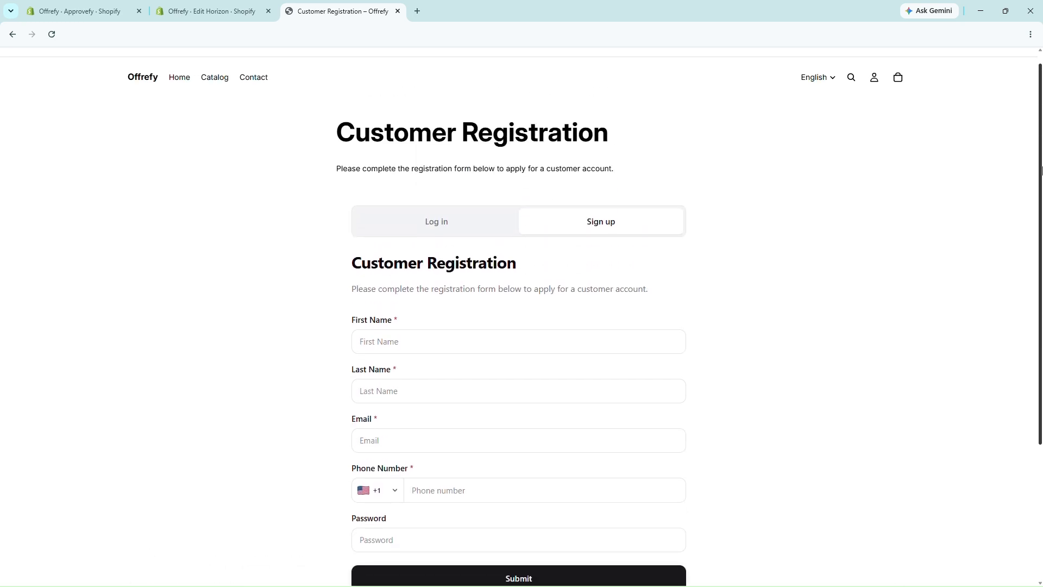
left_click(144, 79)
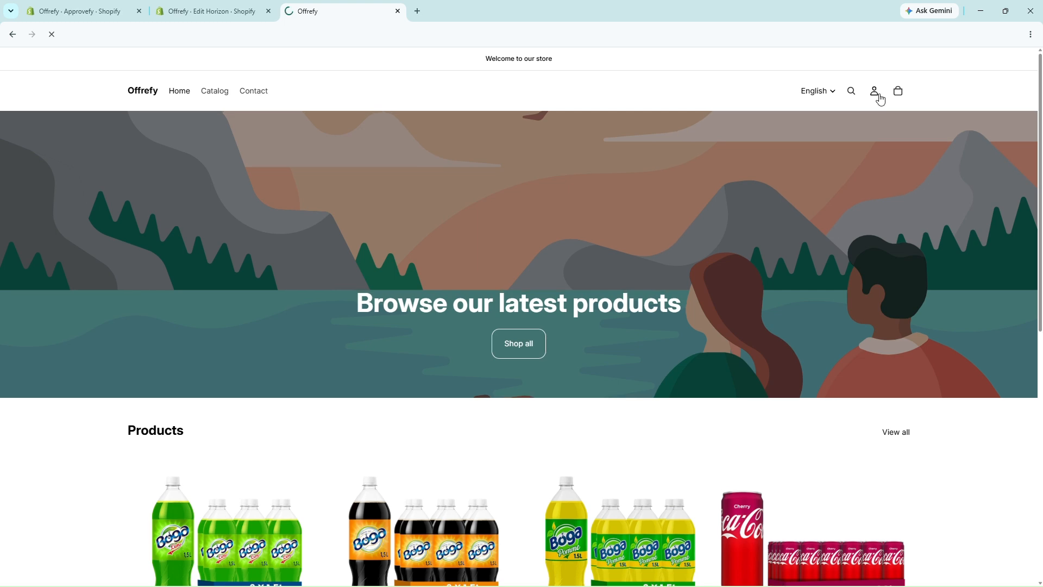
left_click(875, 93)
scroll(599, 201, "down", 3)
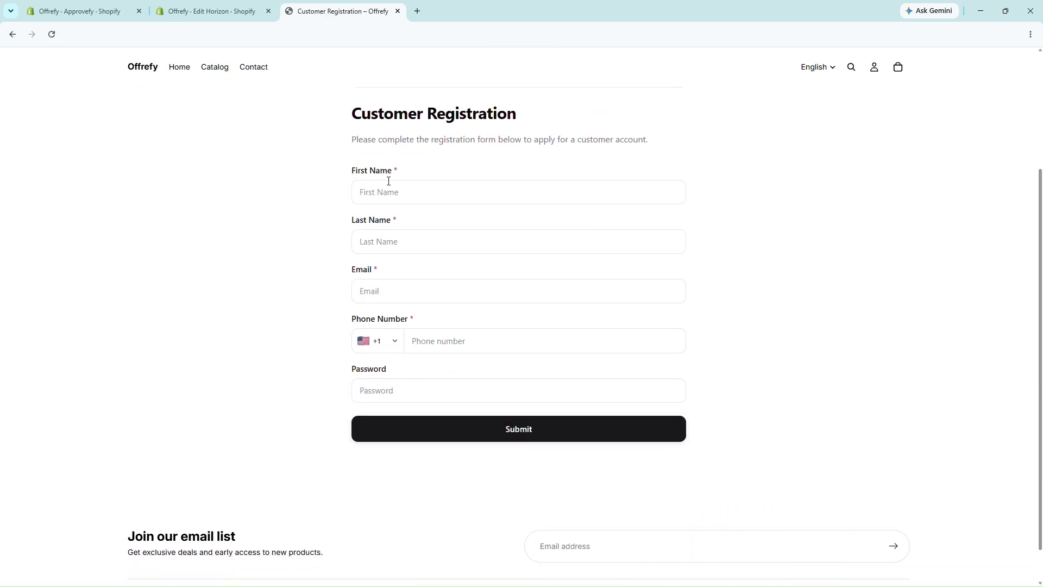
Return to Approvefy and review the Basic, Standard and Premium plans on its pricing page.
left_click(207, 11)
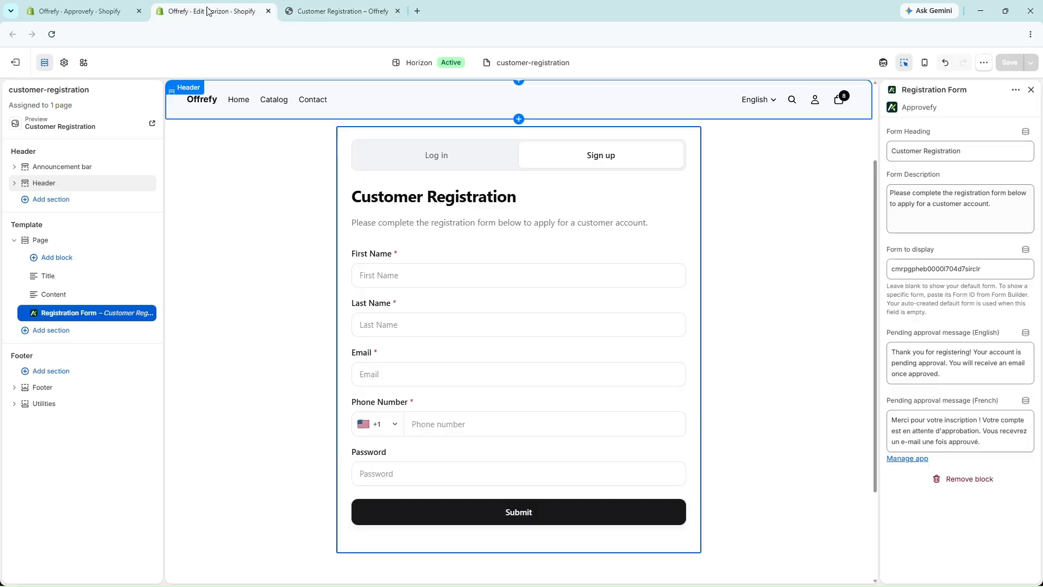
left_click(82, 9)
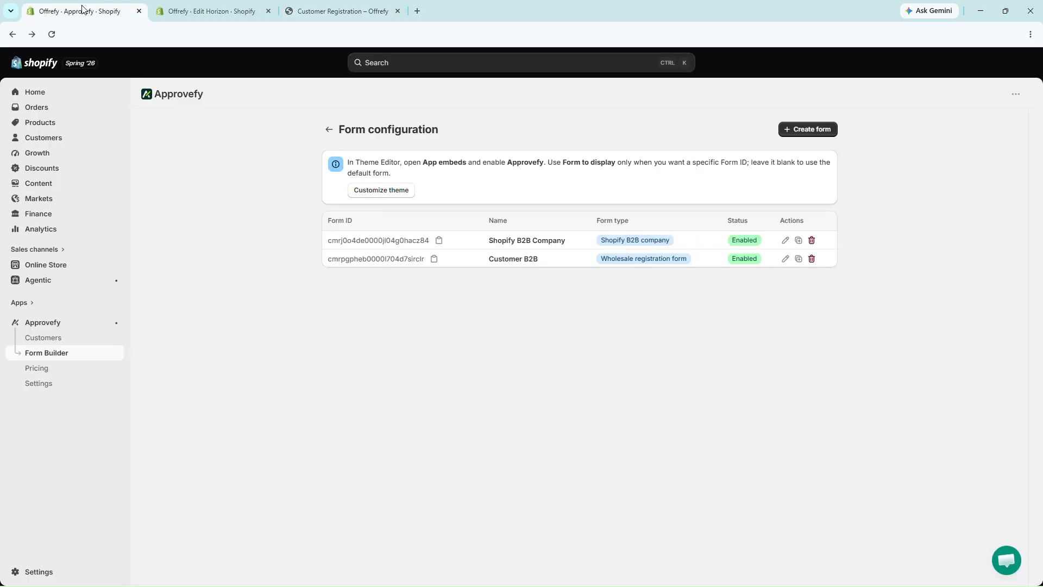
left_click(52, 368)
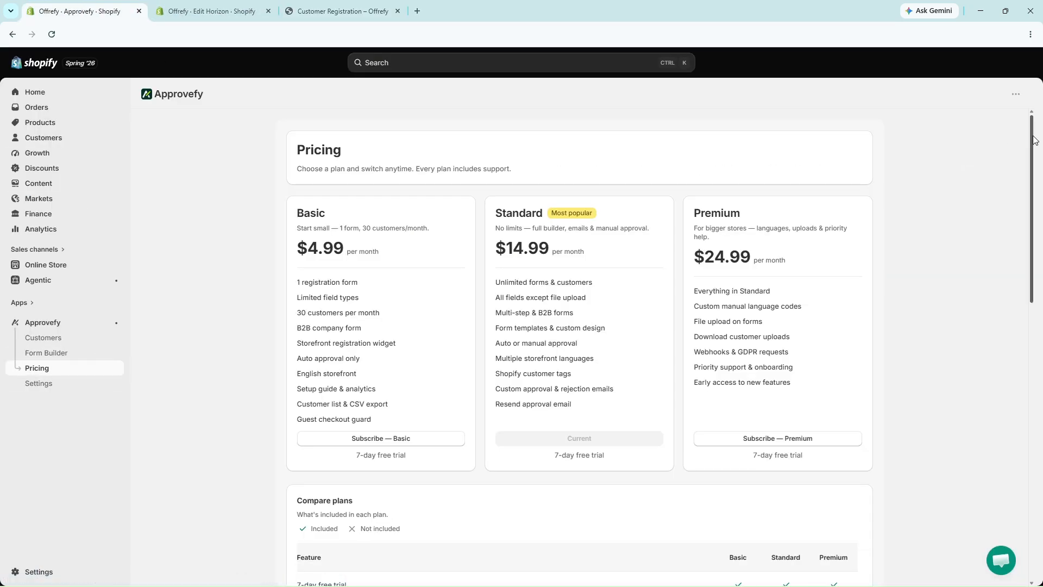
left_click_drag(1034, 159, 1040, 136)
Open Approvefy's store settings and switch the redirect for customers without the approved tag off and back on.
left_click(48, 386)
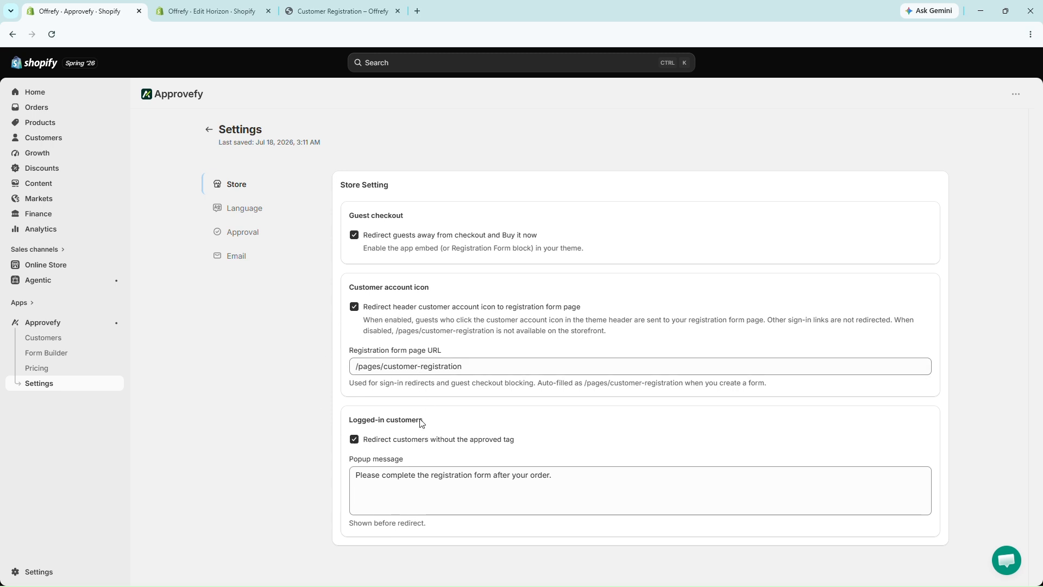
left_click(404, 446)
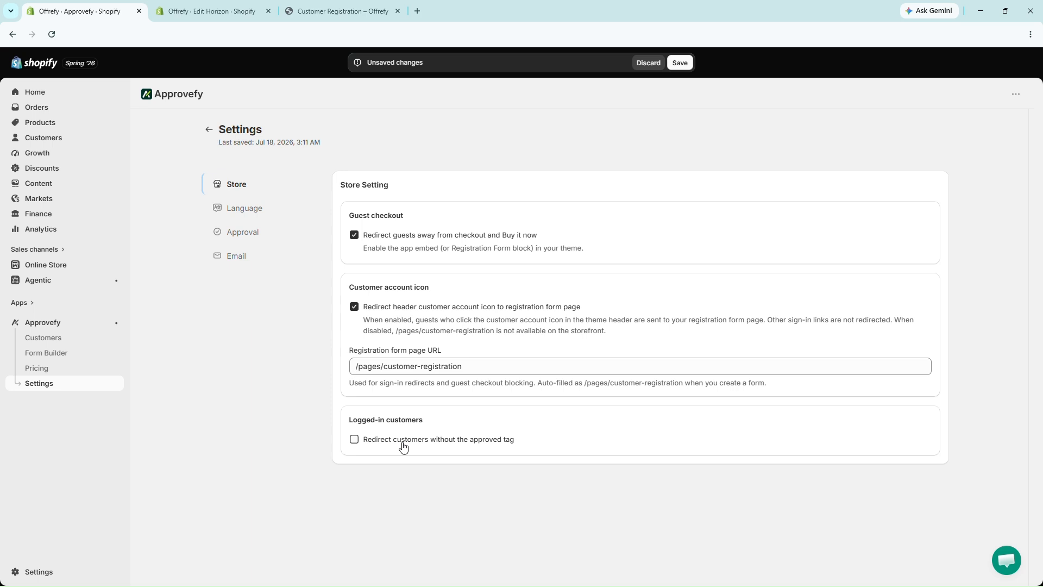
left_click(405, 447)
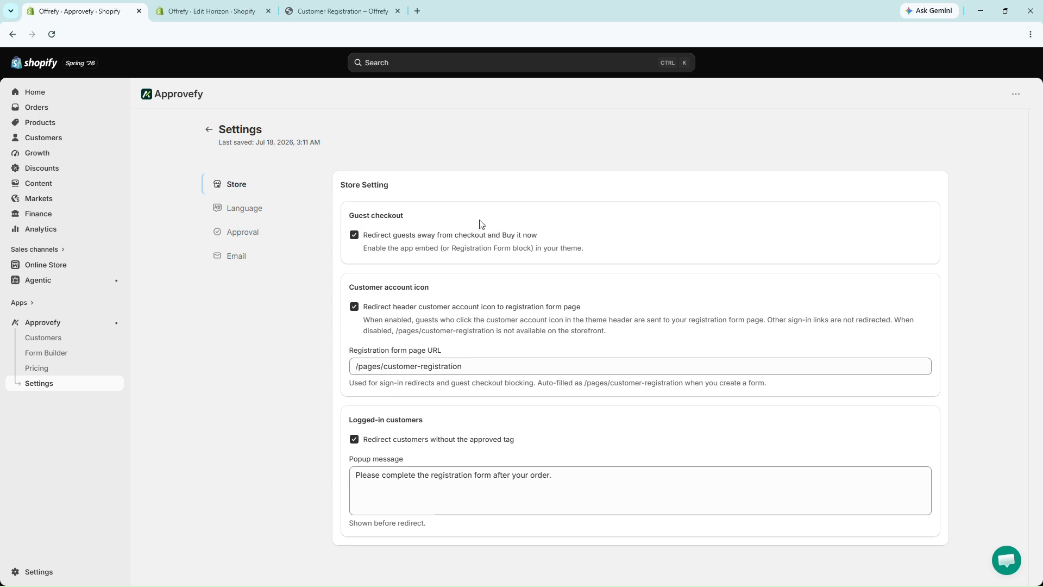
Review the default language, active languages and custom language options in Approvefy's language settings.
left_click(240, 215)
scroll(1032, 174, "down", 5)
scroll(1032, 184, "down", 1)
left_click_drag(1034, 186, 1041, 246)
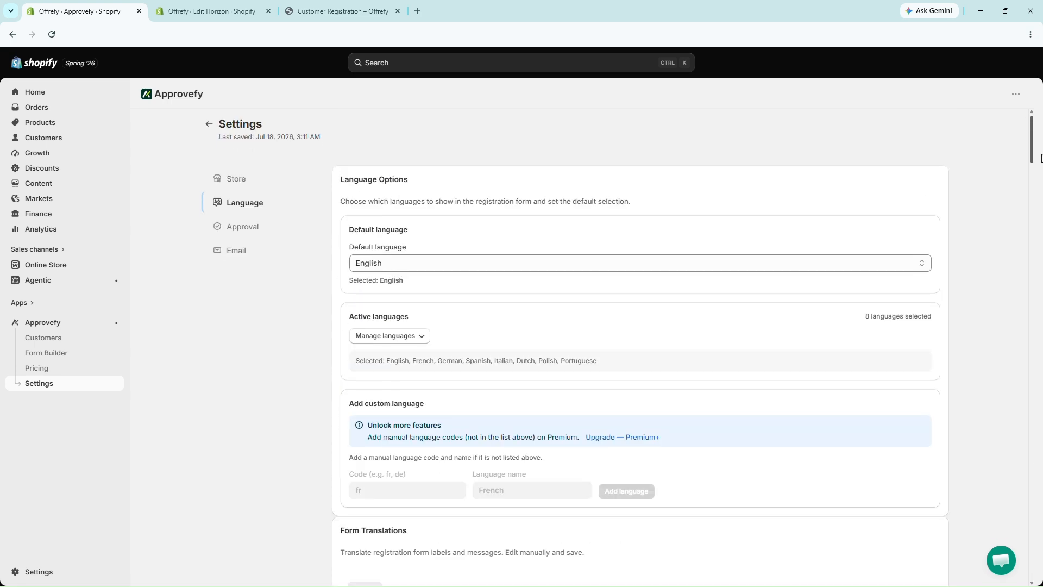
scroll(571, 282, "down", 1)
left_click(512, 238)
left_click(509, 240)
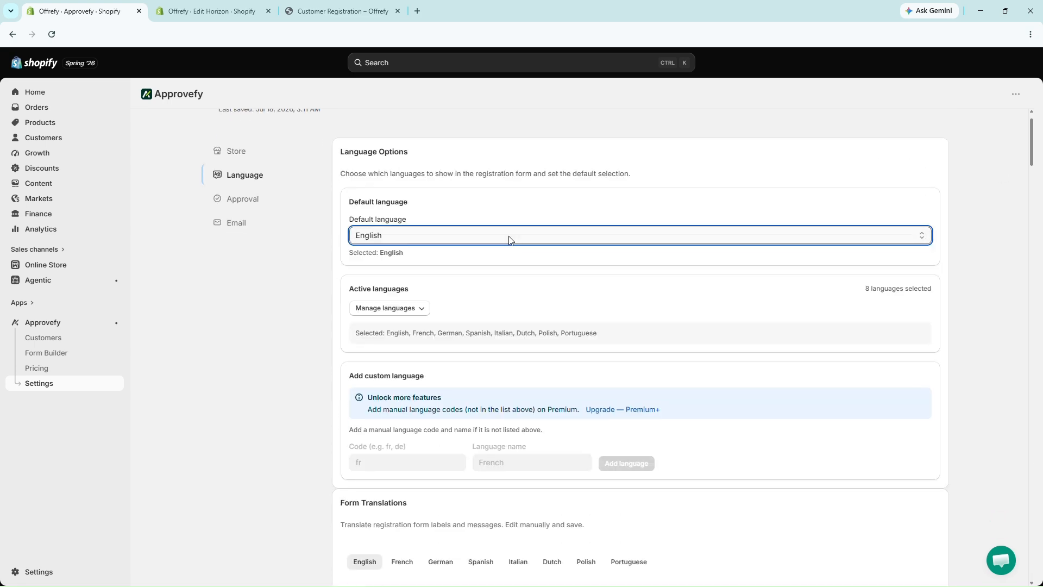
left_click(402, 309)
left_click(465, 285)
scroll(391, 307, "down", 1)
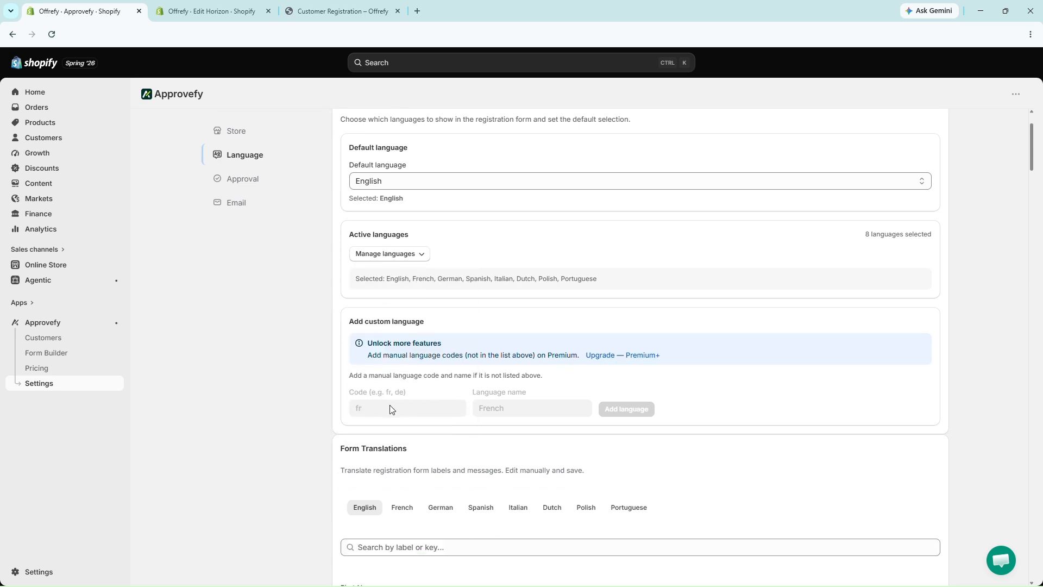
scroll(620, 409, "down", 5)
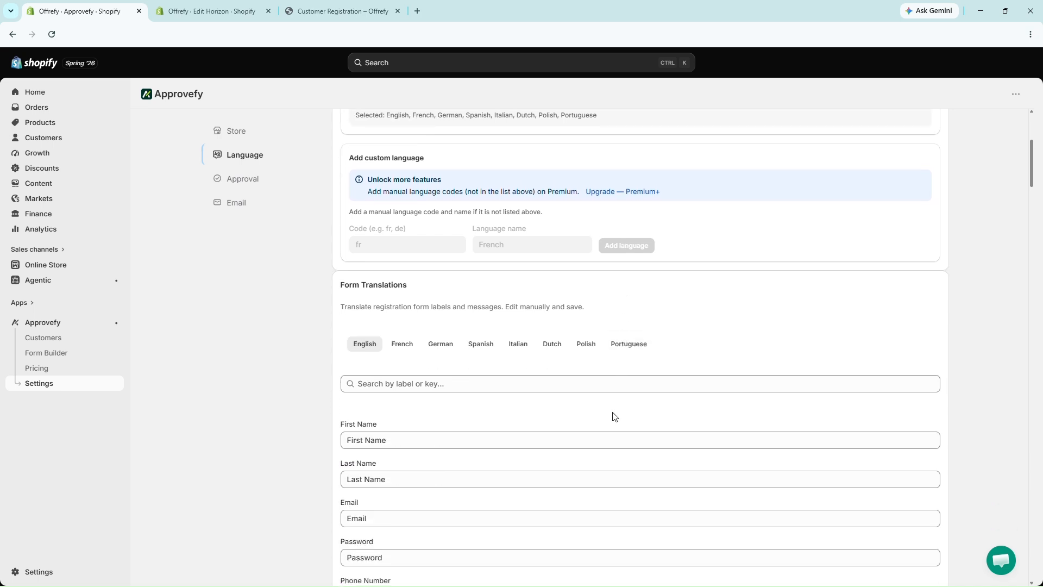
Look through the registration form translations for French, German, Spanish, Italian, Polish and Dutch.
left_click(402, 236)
left_click(443, 239)
left_click(492, 240)
left_click(519, 240)
left_click(584, 238)
left_click(552, 238)
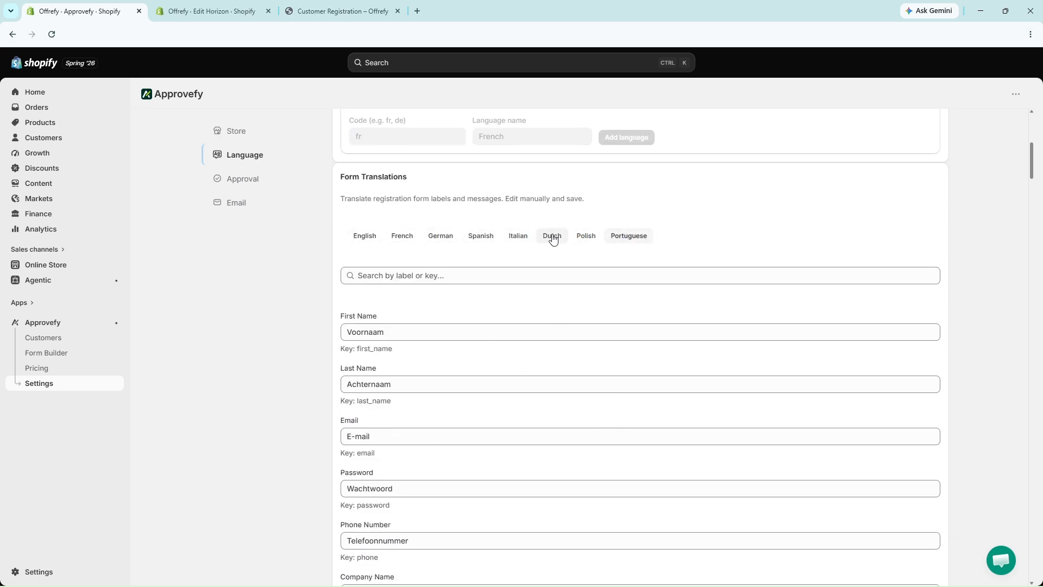
Review the customer approval options, and read the SMTP setup instructions for both Gmail and webmail or custom domains.
left_click(235, 189)
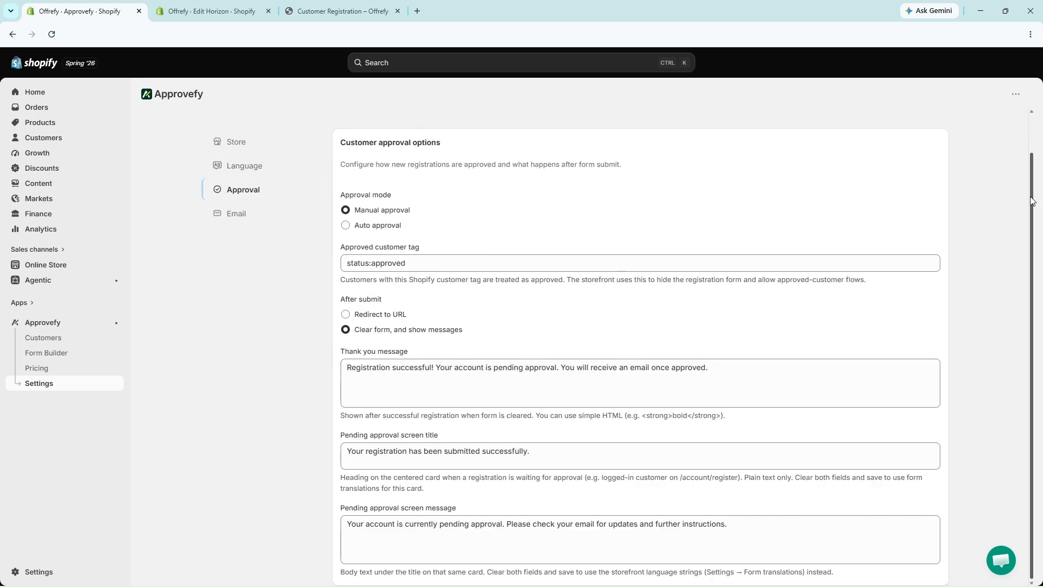
left_click(229, 213)
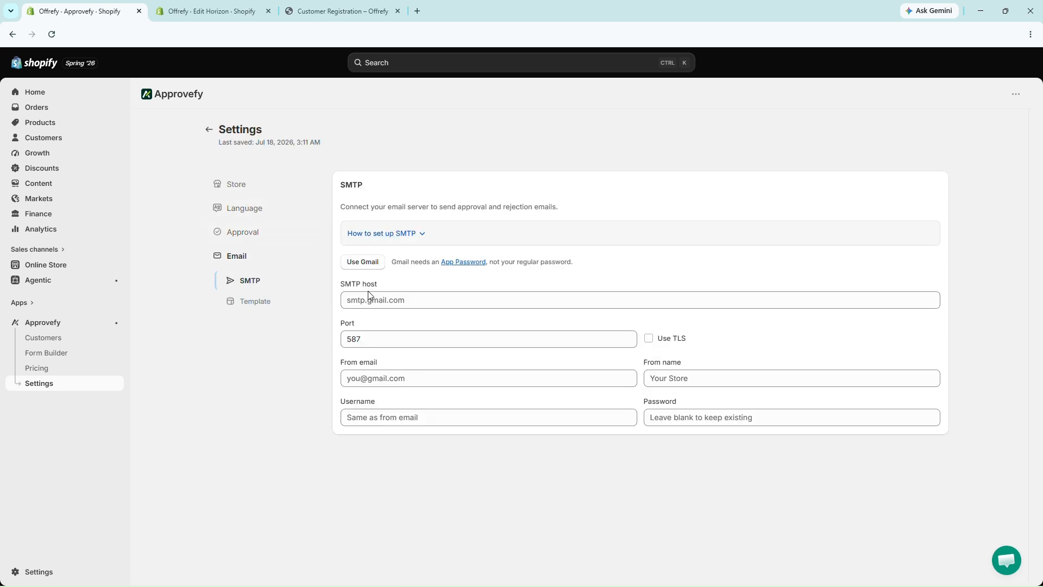
left_click(424, 234)
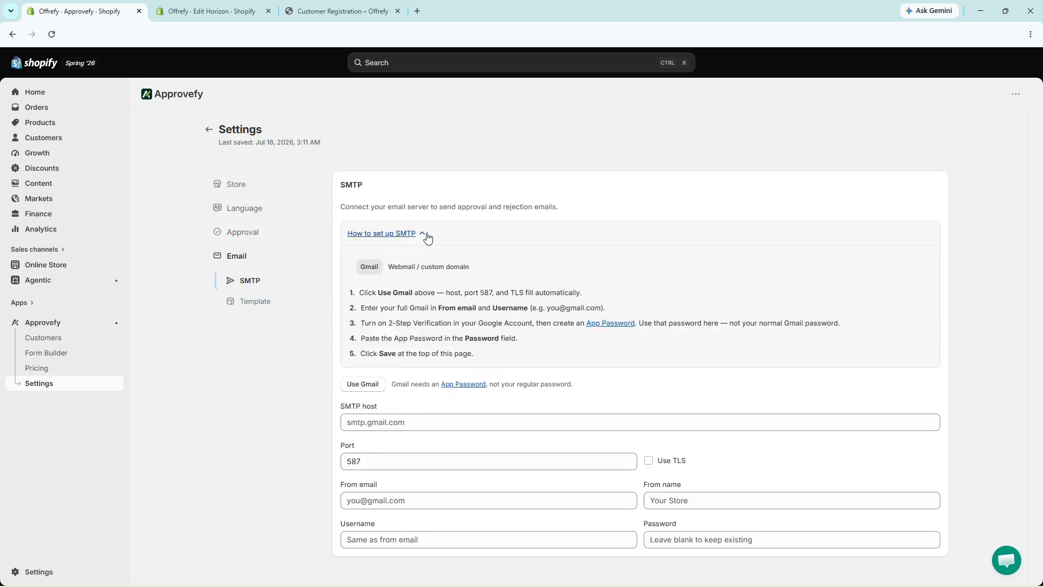
left_click(431, 270)
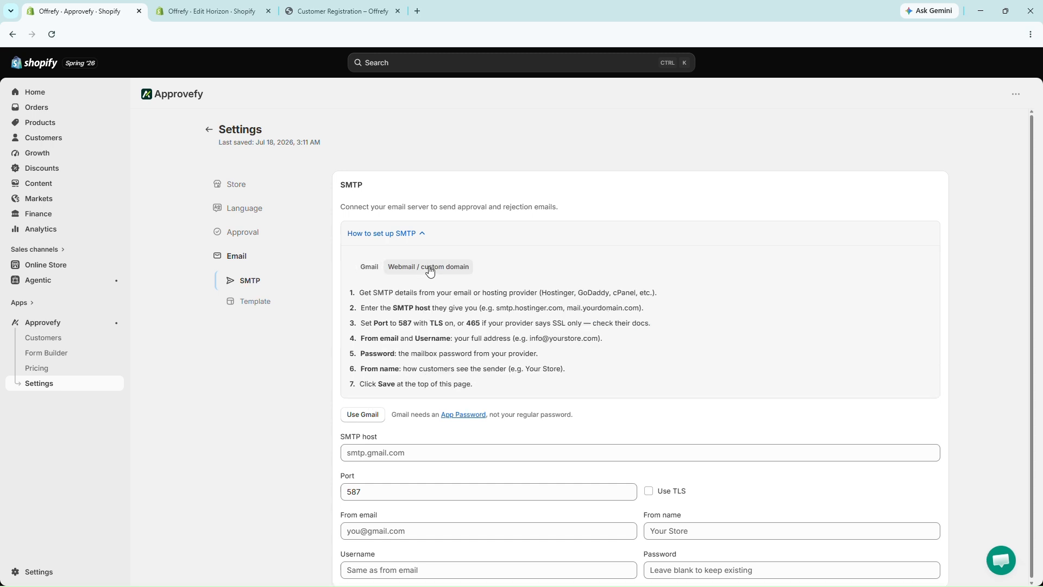
left_click(370, 268)
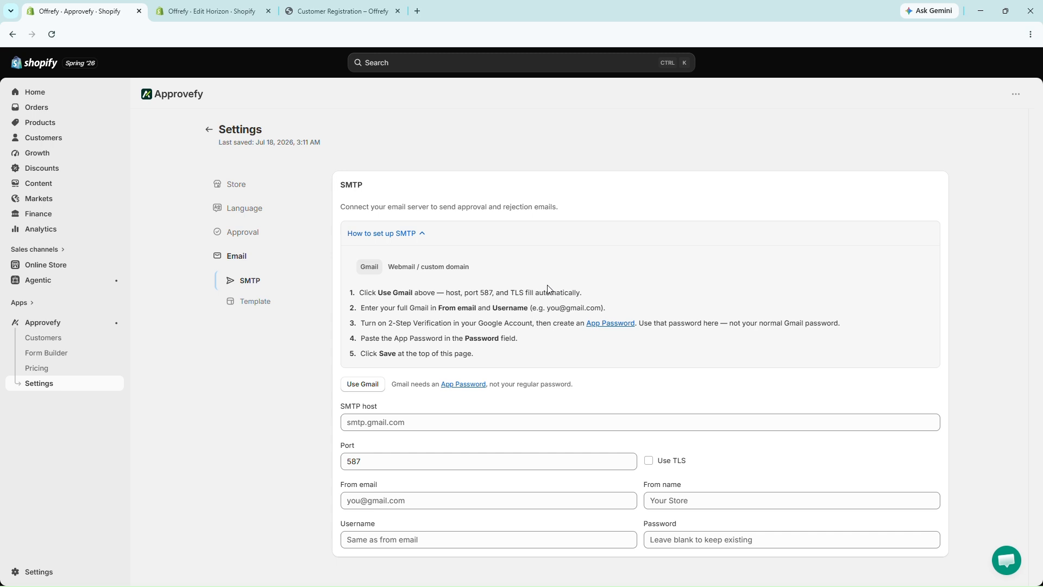
Open the email templates and look over the branding and content settings of the Customer approved email.
left_click(258, 304)
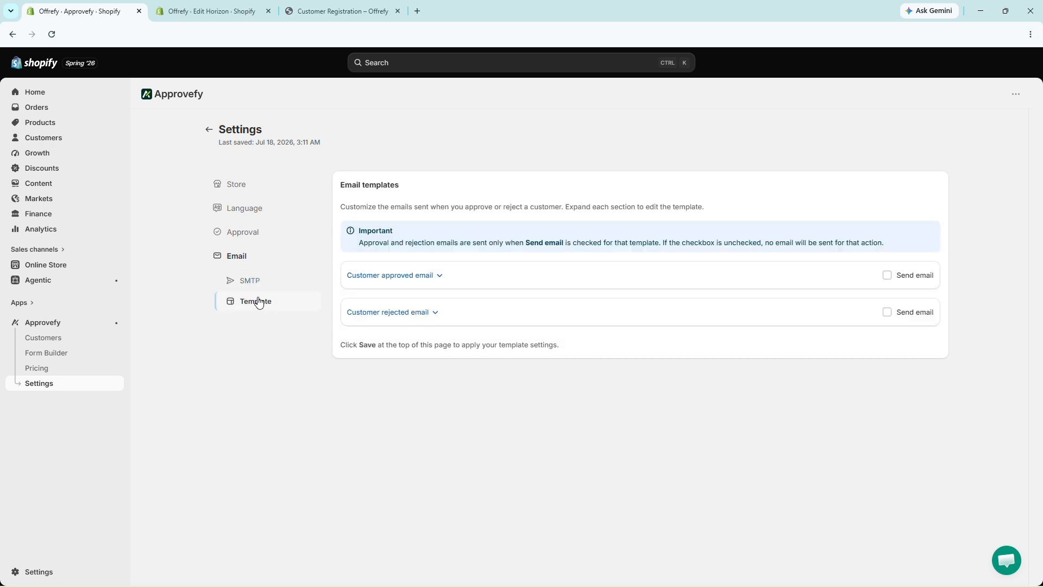
left_click(441, 275)
scroll(443, 275, "down", 4)
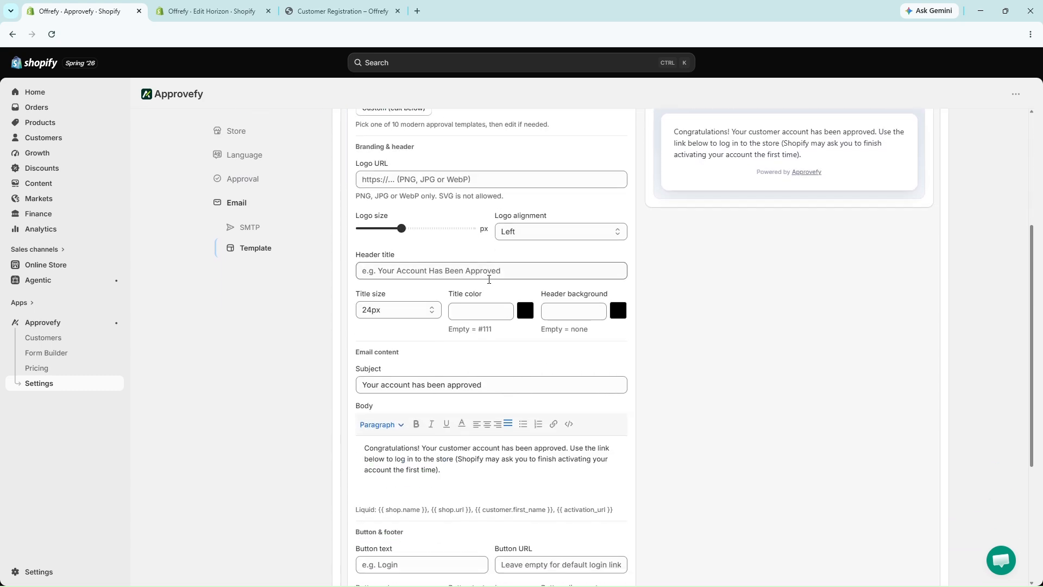
scroll(489, 283, "up", 2)
Preview the ready-made approval email templates from Modern Classic to Modern Support, and apply Modern Warm to the Customer approved email.
left_click(409, 225)
left_click(379, 211)
left_click(381, 225)
left_click(380, 246)
left_click(380, 266)
left_click(378, 285)
left_click(376, 304)
left_click(375, 324)
left_click(375, 344)
left_click(376, 364)
left_click(379, 383)
left_click(374, 300)
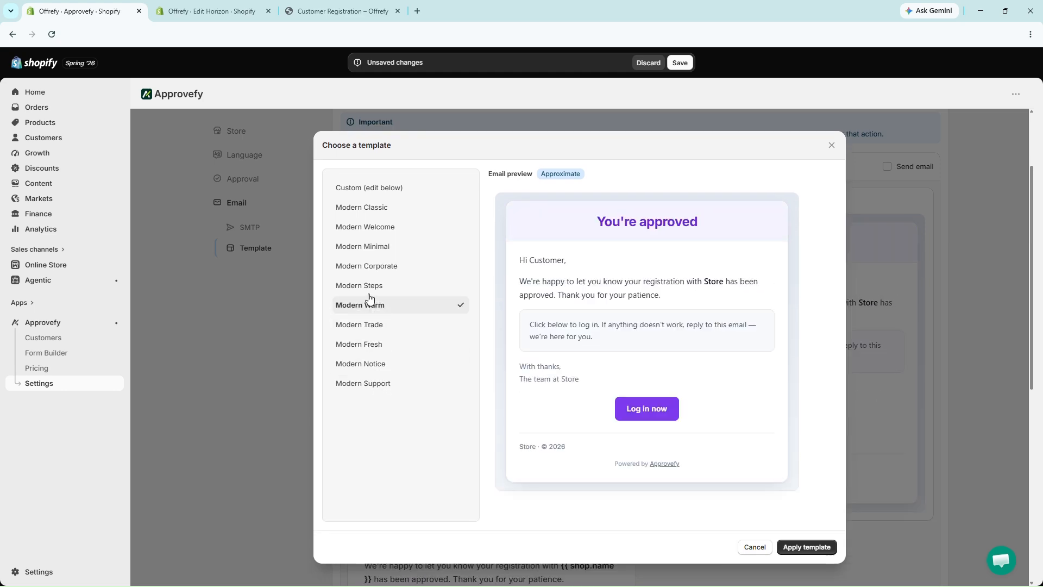
left_click(810, 551)
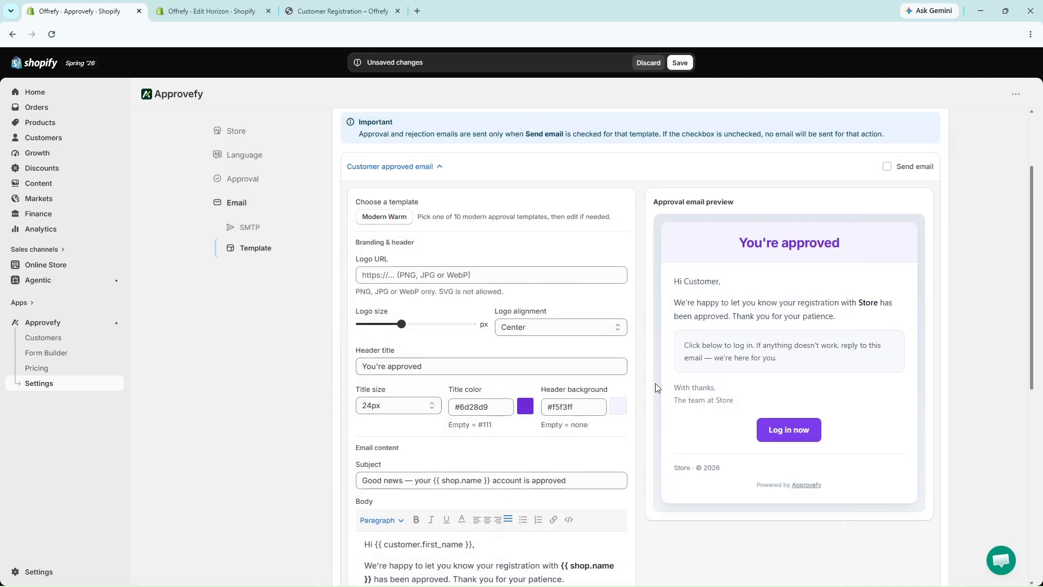
Check the Customer approved email's body, button and footer settings, and collapse its section.
scroll(358, 266, "down", 7)
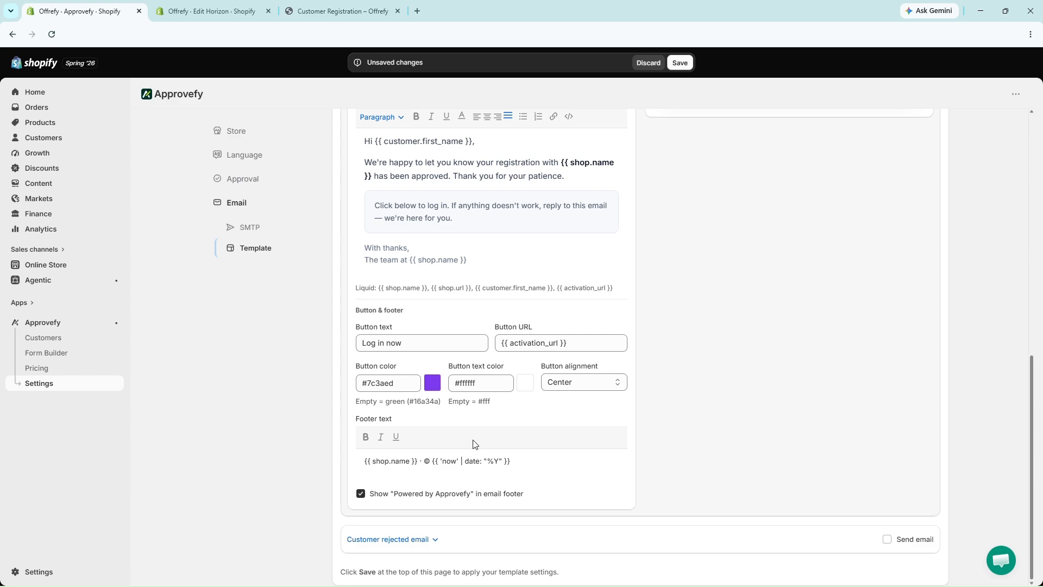
scroll(429, 380, "up", 8)
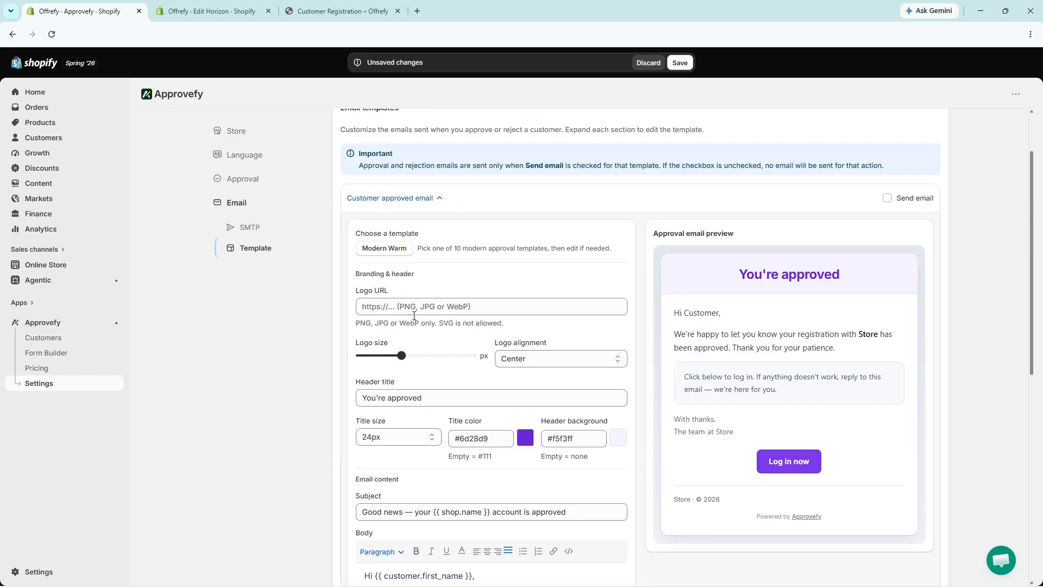
left_click(439, 196)
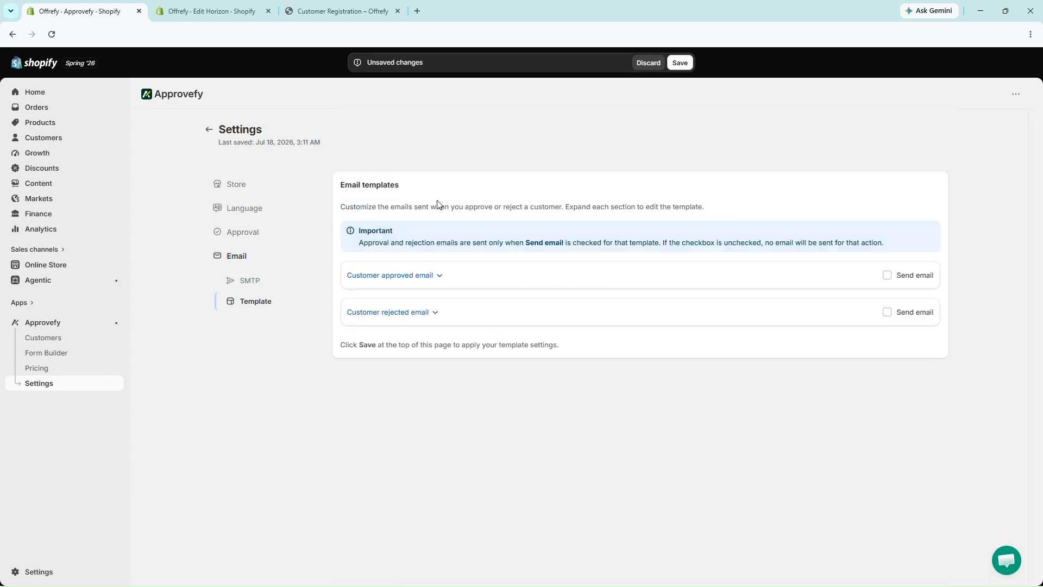
Expand the Customer rejected email, review its template, content, button and footer settings, and collapse the section.
left_click(433, 316)
scroll(447, 339, "down", 9)
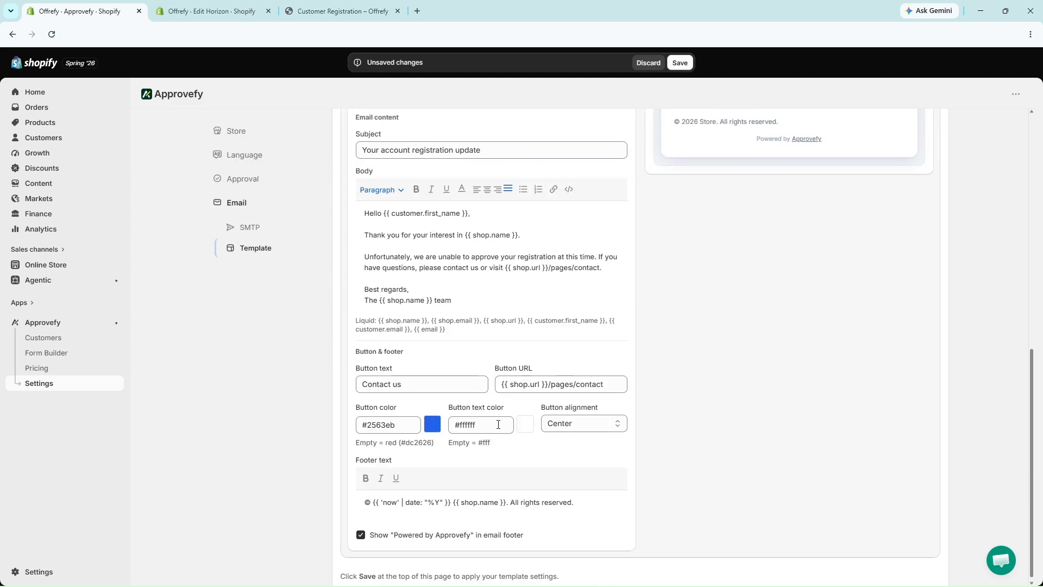
scroll(498, 424, "up", 4)
scroll(498, 424, "up", 4)
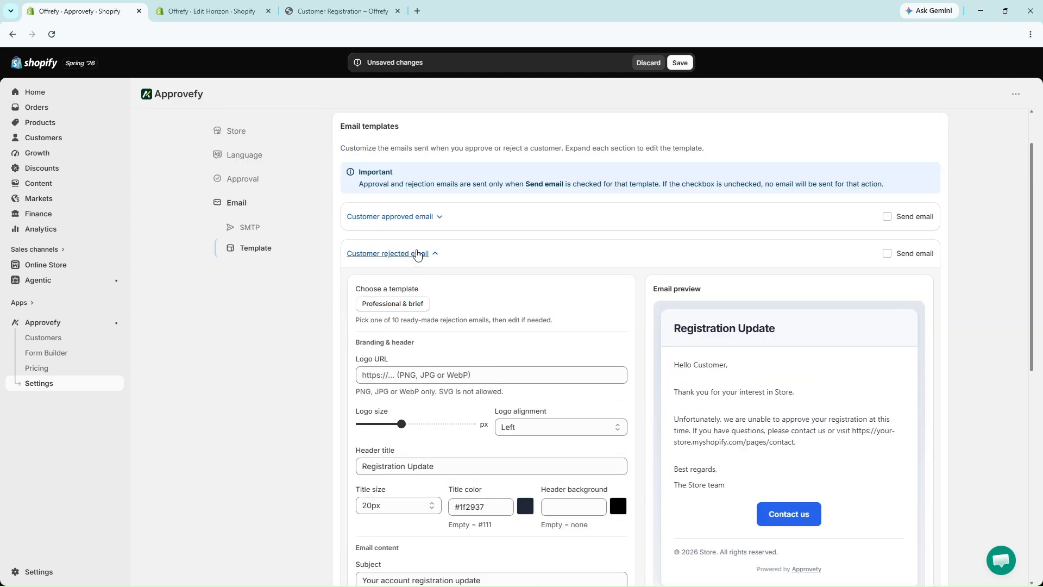
left_click(436, 263)
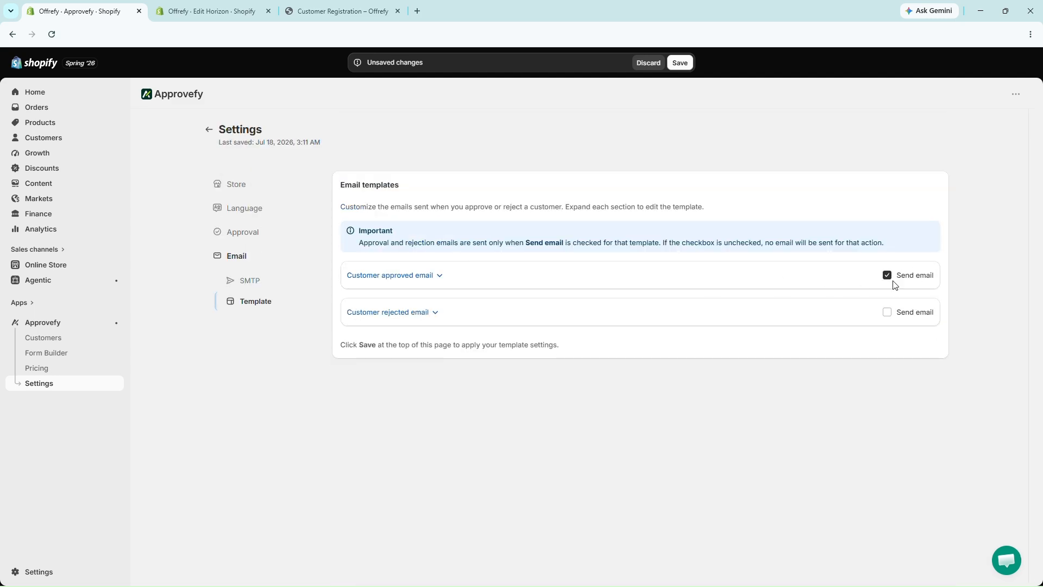